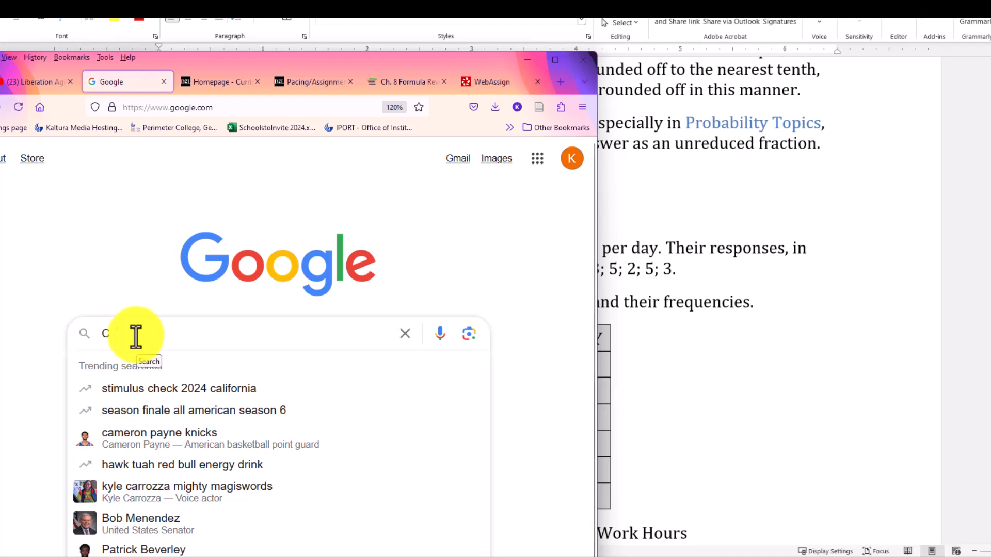
Search Google for "Cengage salt", open the SALT: Statistical Analysis and Learning Tool site and maximize the browser window.
{"action": "type", "text": "t"}
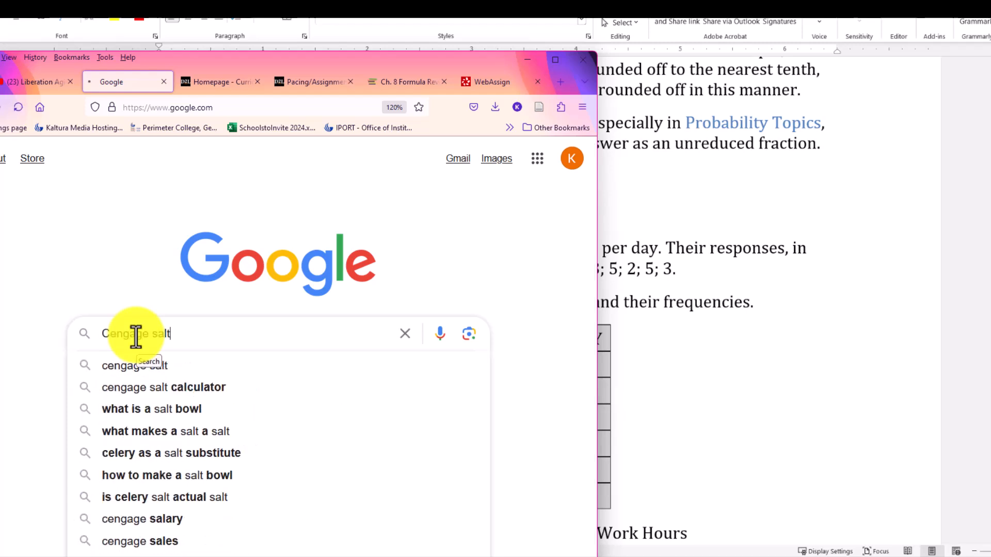
{"action": "key", "text": "Return"}
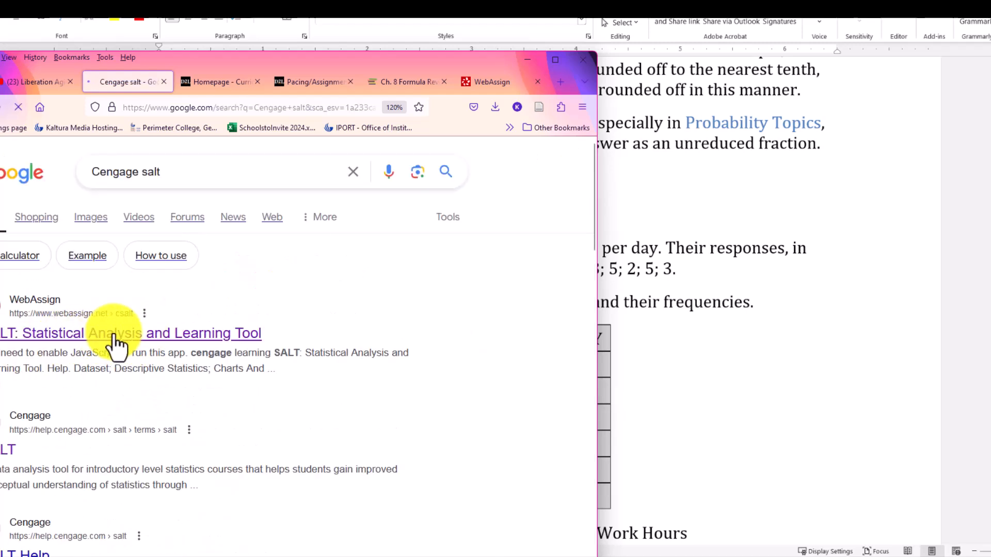
{"action": "left_click", "coordinate": [116, 336]}
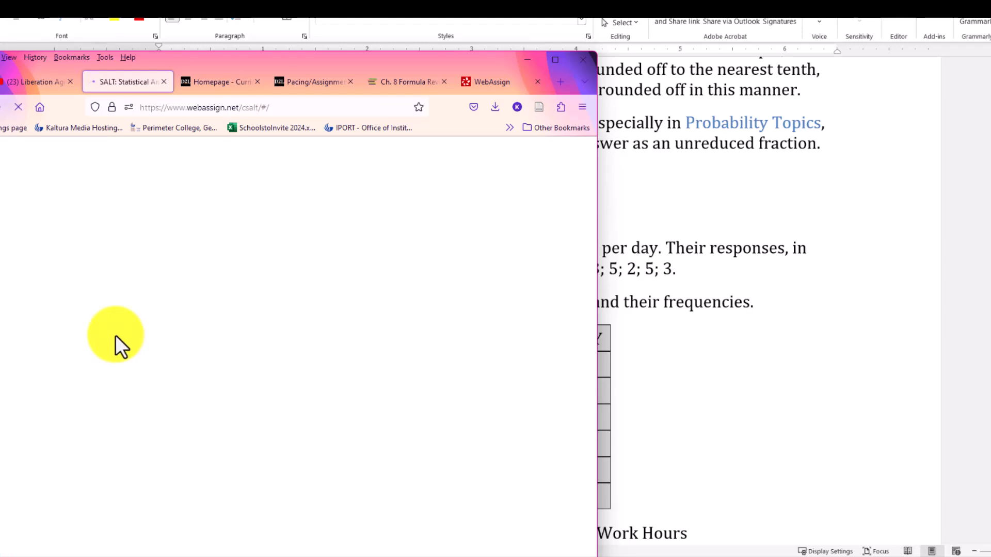
{"action": "left_click", "coordinate": [555, 59]}
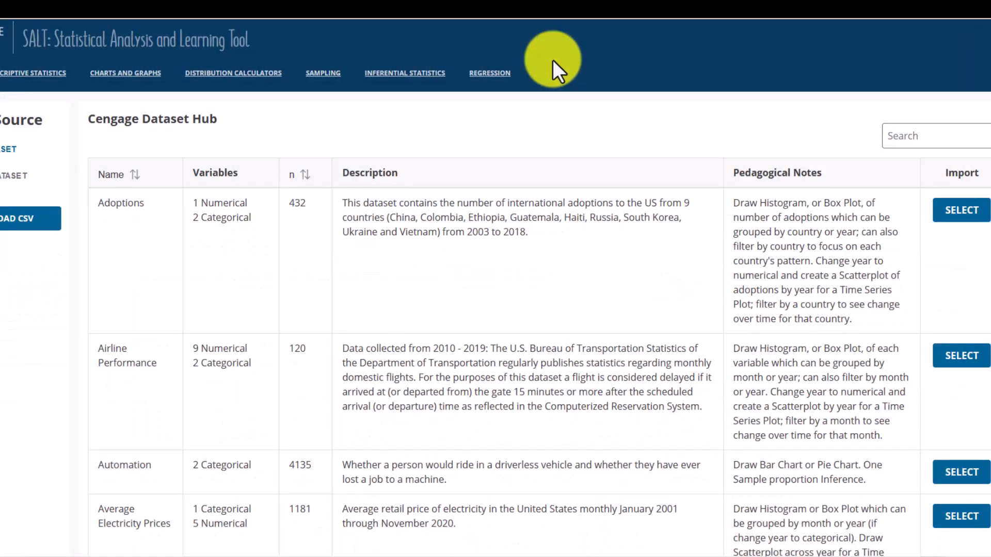
{"action": "left_click_drag", "start_coordinate": [289, 1], "coordinate": [284, 16]}
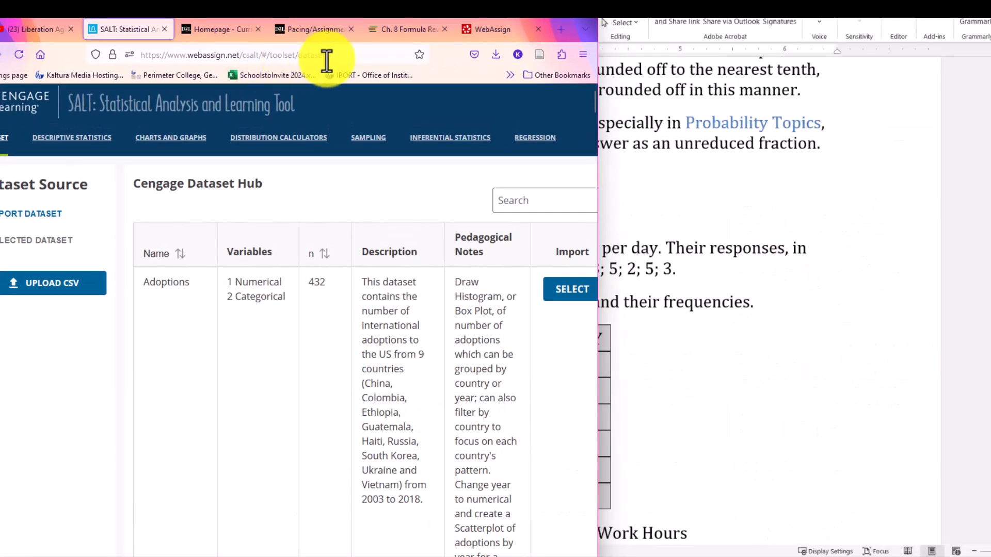
{"action": "double_click", "coordinate": [557, 19]}
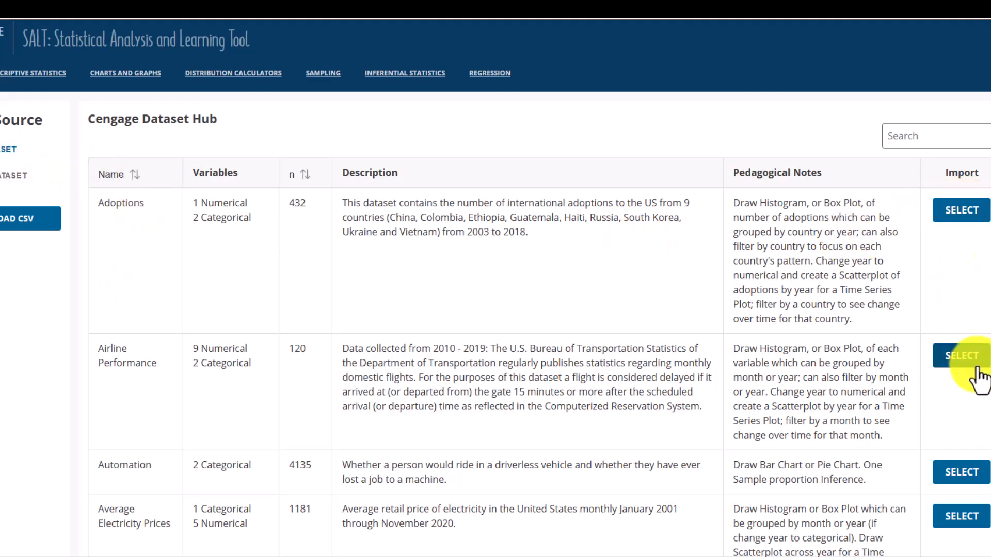
Look through the datasets and their pedagogical notes in the Cengage Dataset Hub.
{"action": "scroll", "coordinate": [547, 420], "scroll_direction": "down", "scroll_amount": 3}
{"action": "scroll", "coordinate": [186, 389], "scroll_direction": "up", "scroll_amount": 4}
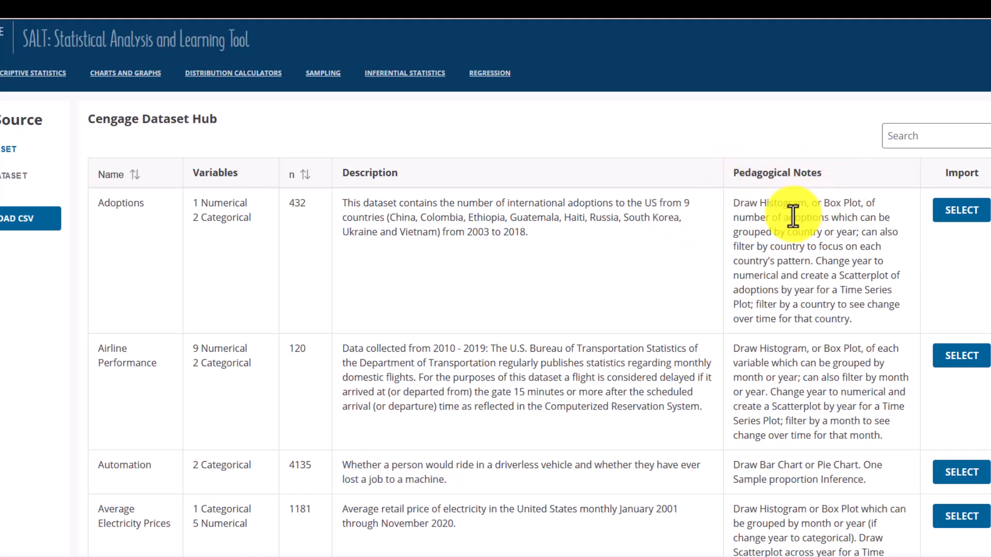
{"action": "scroll", "coordinate": [790, 217], "scroll_direction": "down", "scroll_amount": 7}
{"action": "scroll", "coordinate": [790, 231], "scroll_direction": "down", "scroll_amount": 6}
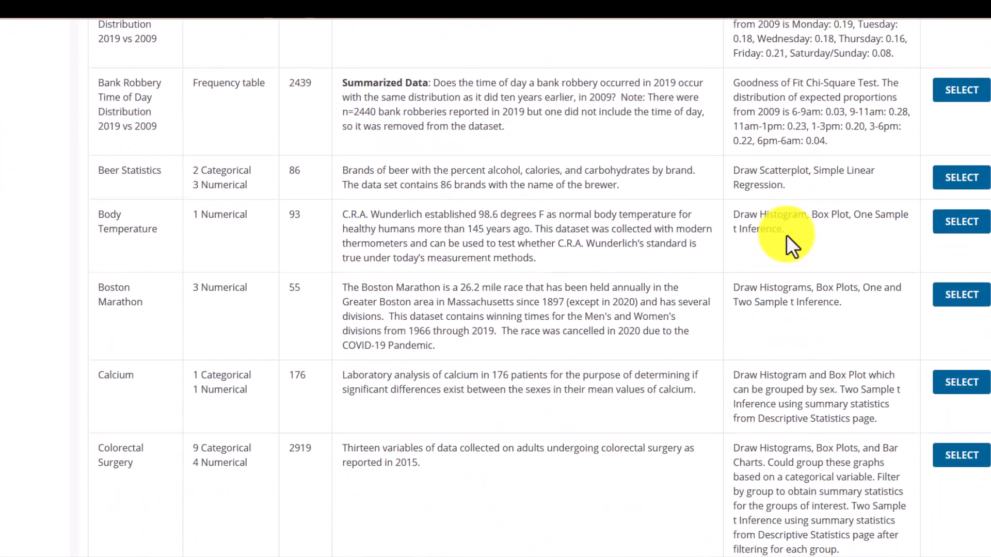
{"action": "scroll", "coordinate": [769, 243], "scroll_direction": "up", "scroll_amount": 5}
{"action": "scroll", "coordinate": [770, 243], "scroll_direction": "up", "scroll_amount": 8}
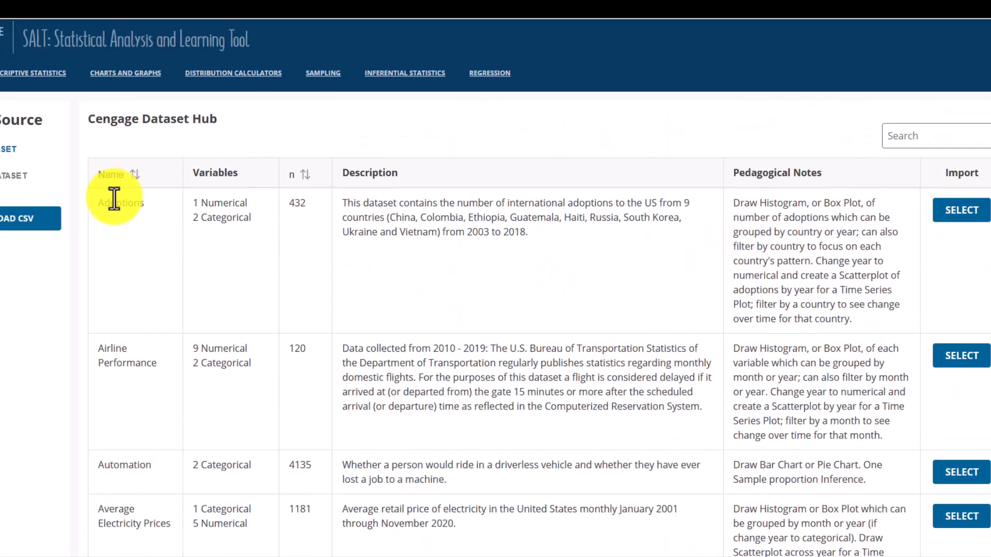
Switch to the Word document, resize its window, and copy the twenty semicolon-separated work-hour responses under Frequency.
{"action": "left_click", "coordinate": [3, 155]}
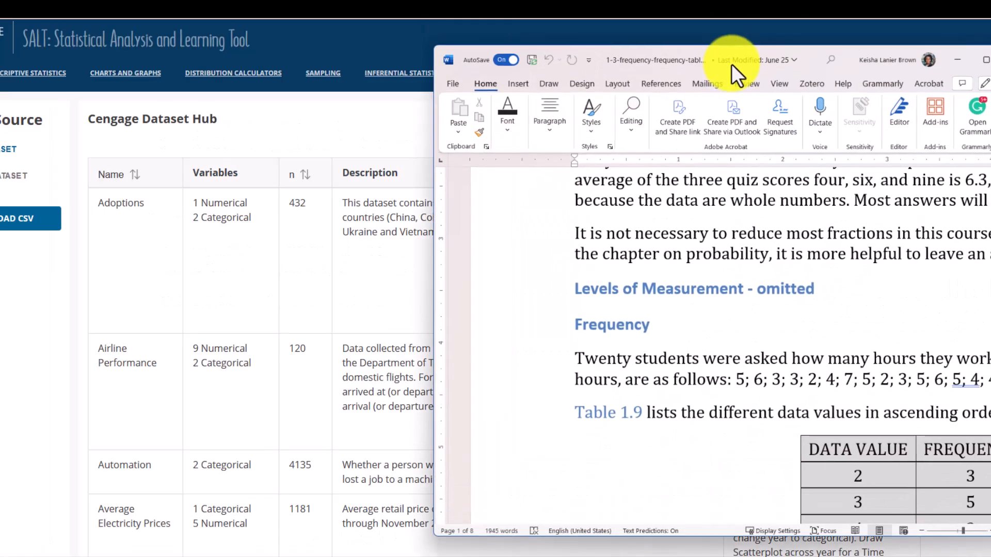
{"action": "left_click_drag", "start_coordinate": [731, 65], "coordinate": [261, 70]}
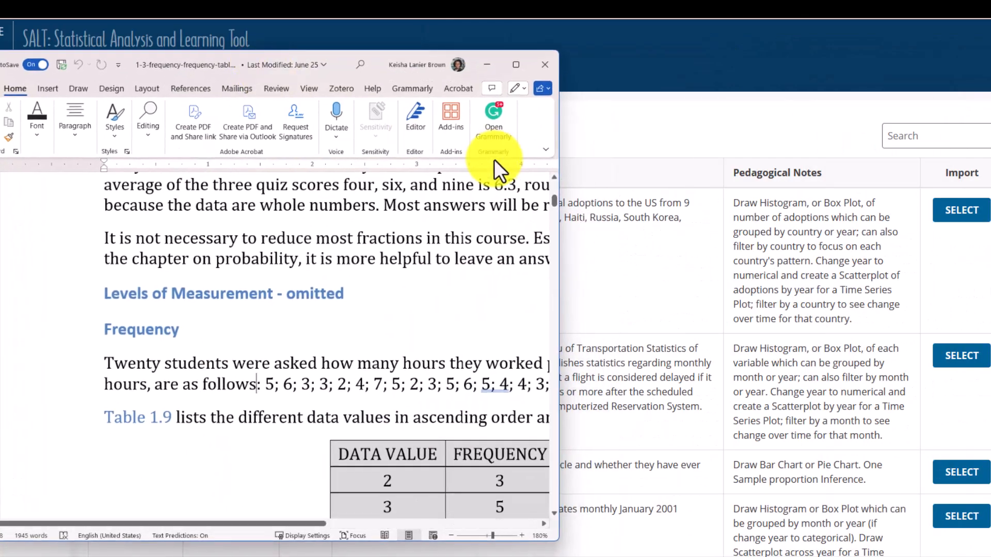
{"action": "left_click_drag", "start_coordinate": [562, 165], "coordinate": [967, 190]}
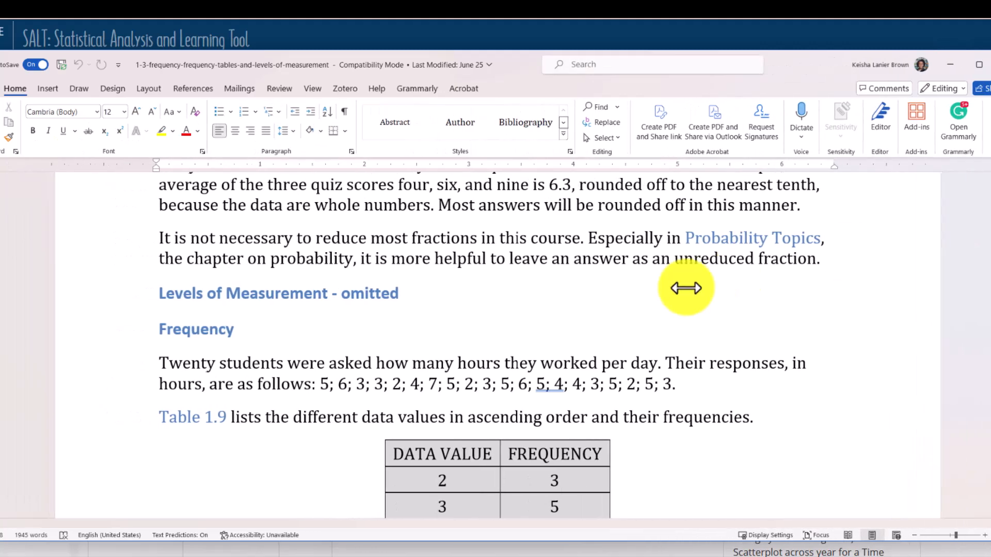
{"action": "scroll", "coordinate": [389, 346], "scroll_direction": "down", "scroll_amount": 3}
{"action": "left_click_drag", "start_coordinate": [319, 280], "coordinate": [662, 283]}
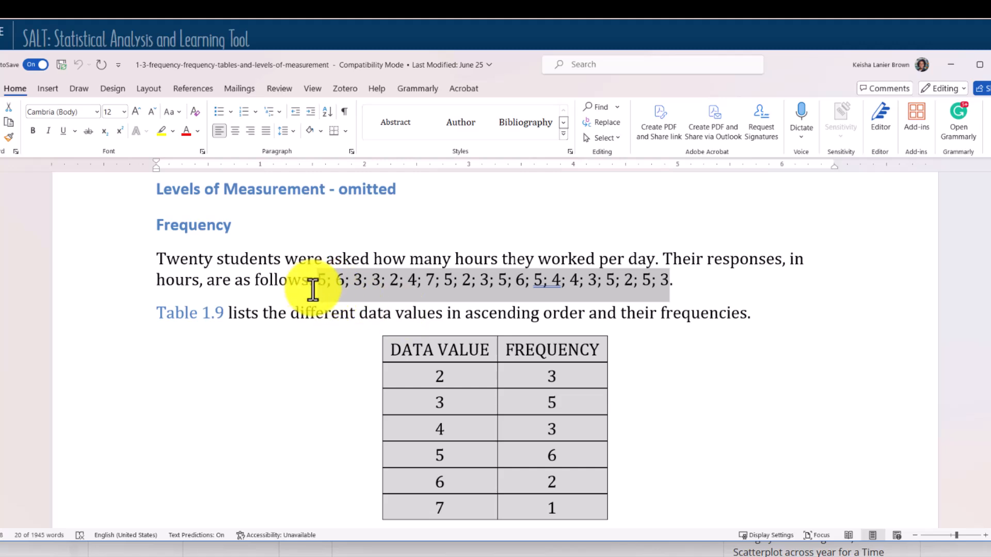
{"action": "right_click", "coordinate": [507, 285]}
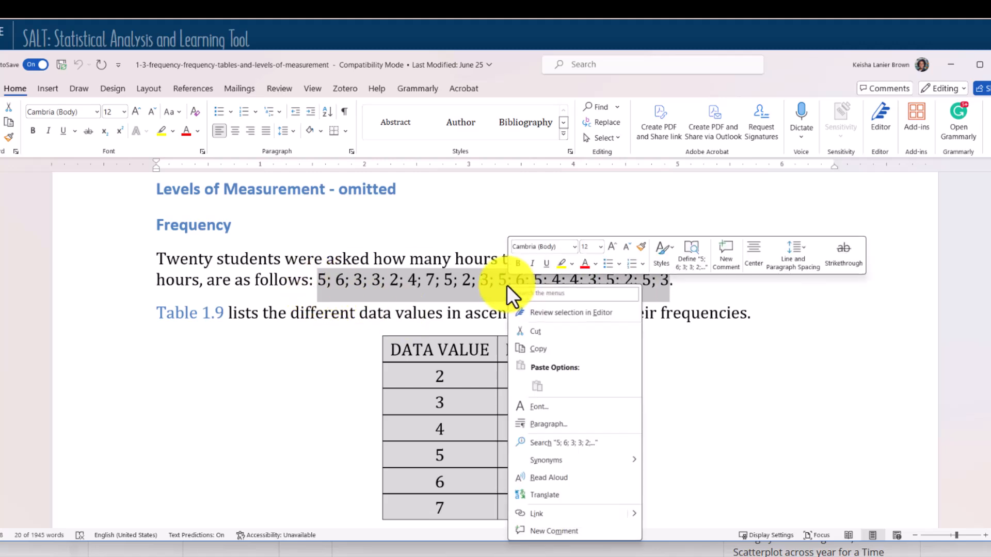
{"action": "left_click", "coordinate": [544, 352]}
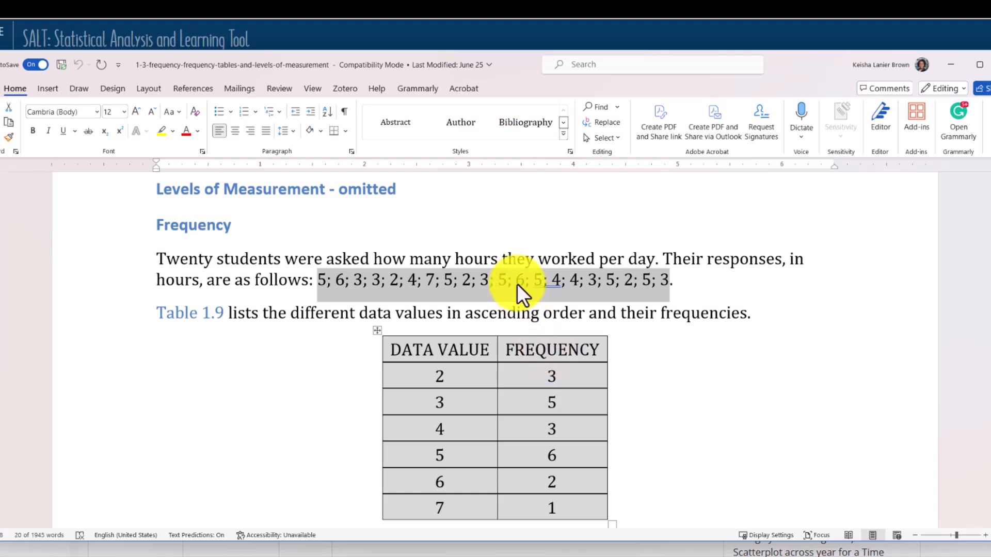
Switch to the Excel workbook and enter the heading "Example" in cell A1.
{"action": "left_click", "coordinate": [491, 554]}
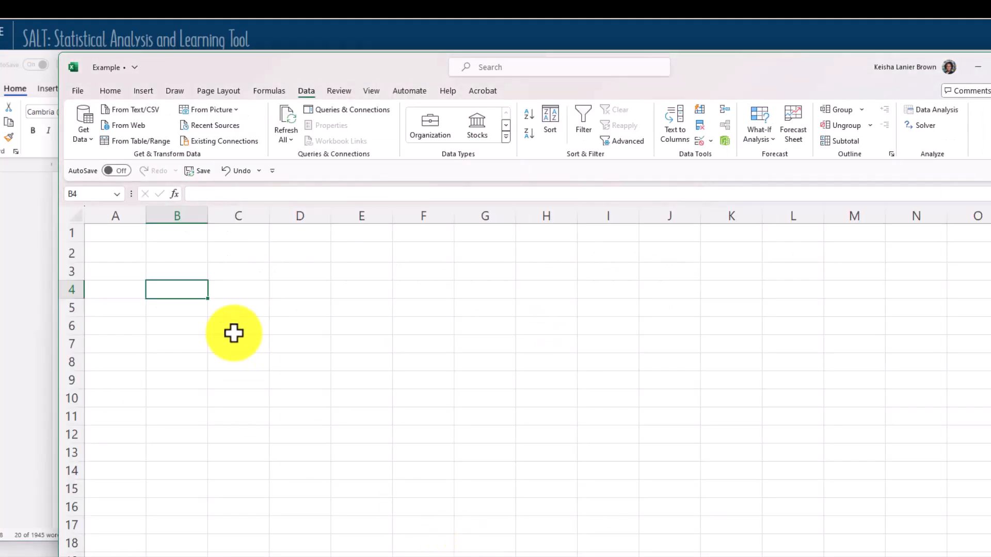
{"action": "left_click", "coordinate": [123, 232]}
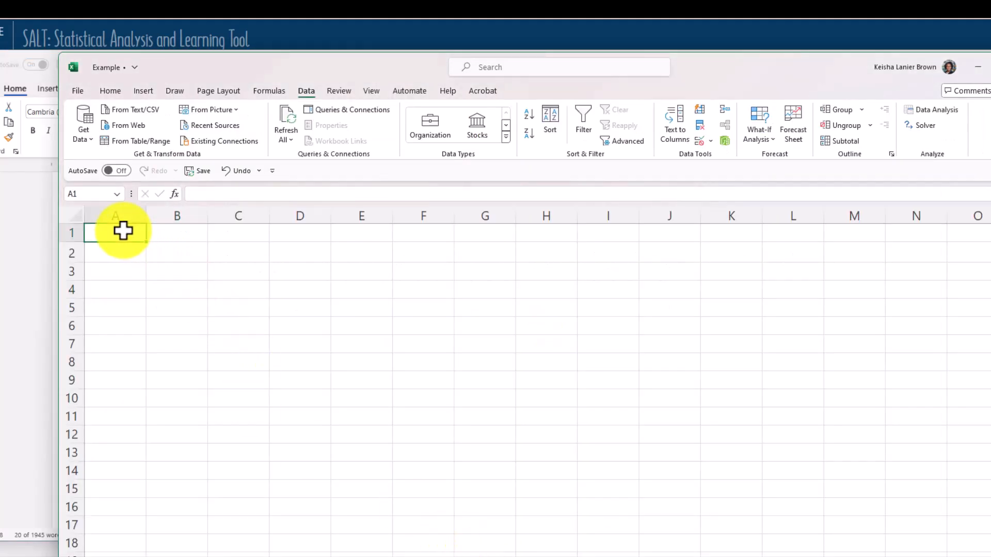
{"action": "type", "text": "Ex"}
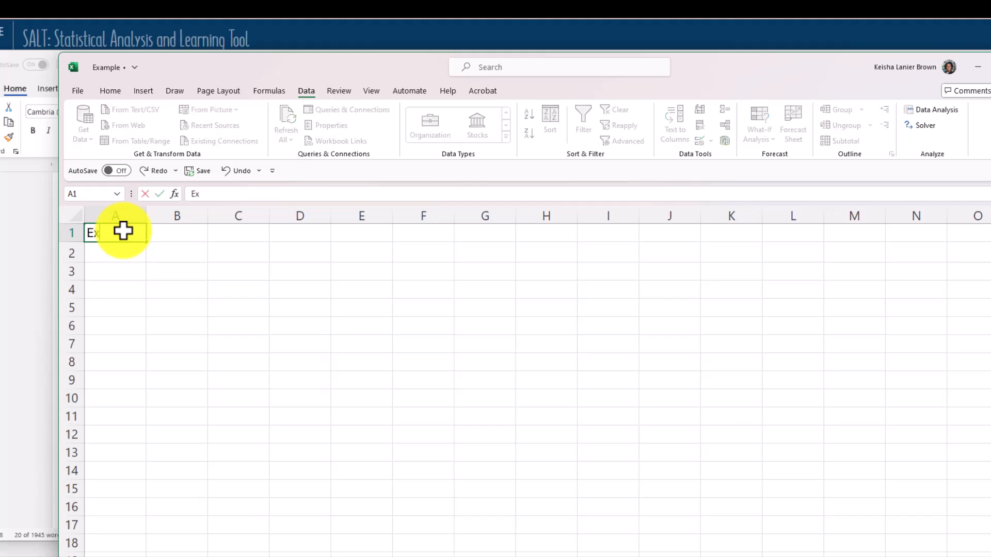
{"action": "type", "text": "ample"}
{"action": "key", "text": "Return"}
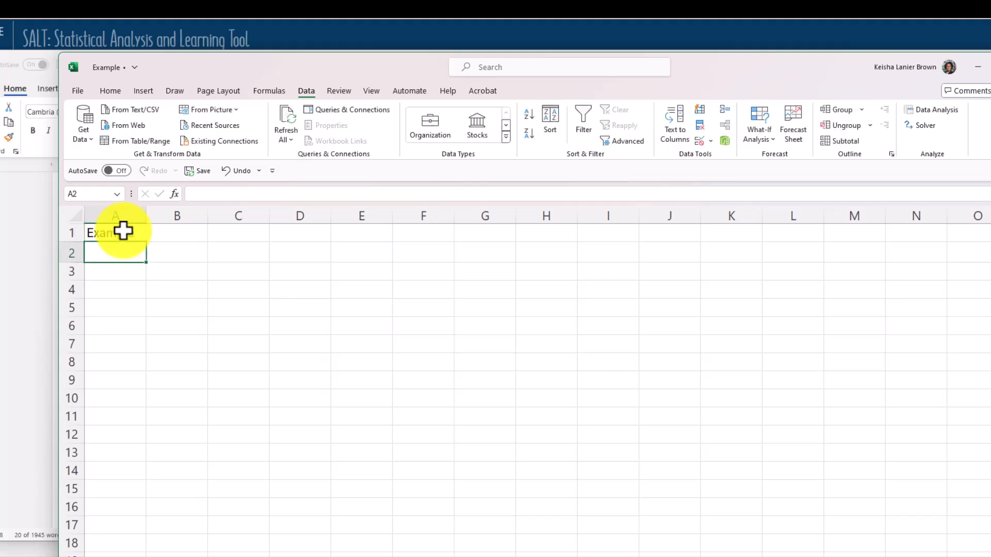
Paste the copied work-hour responses into cell B2.
{"action": "left_click", "coordinate": [170, 253]}
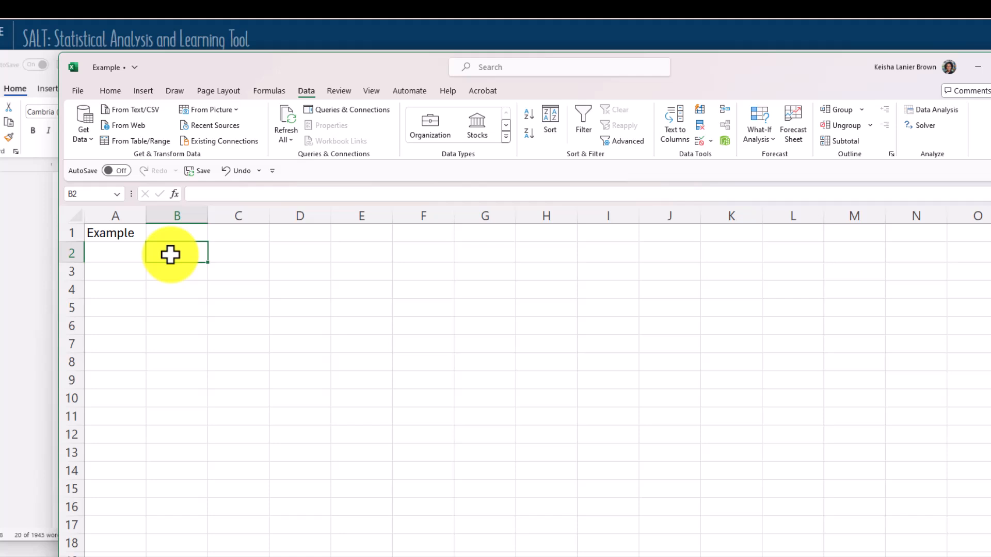
{"action": "type", "text": "5; 6; 3; 3; 2; 4; 7; 5; 2; 3; 5; 6; 5; 4; 4; 3; 5; 2; 5; 3"}
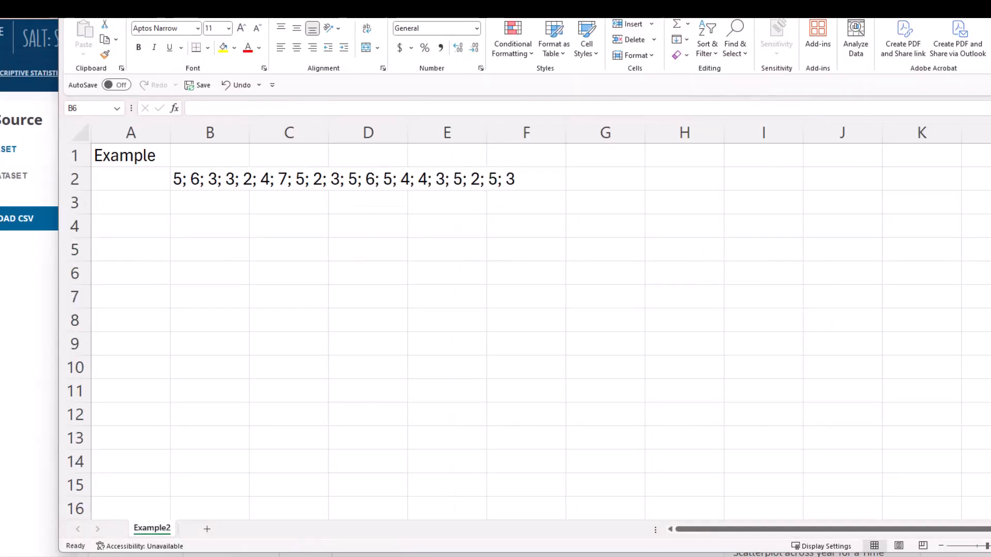
{"action": "left_click", "coordinate": [219, 203]}
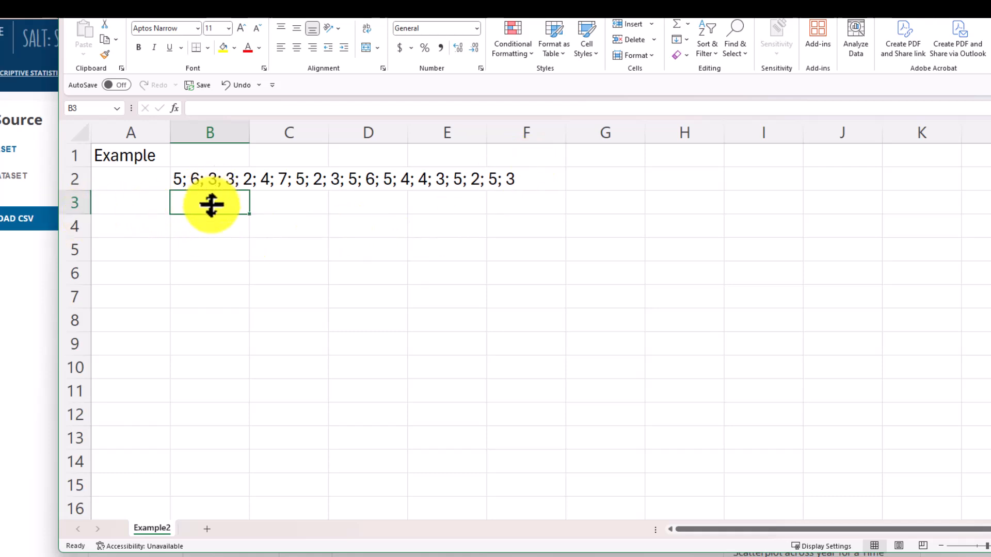
Split cell B2 with Text to Columns as delimited data, using only Semicolon as the delimiter.
{"action": "left_click", "coordinate": [190, 180]}
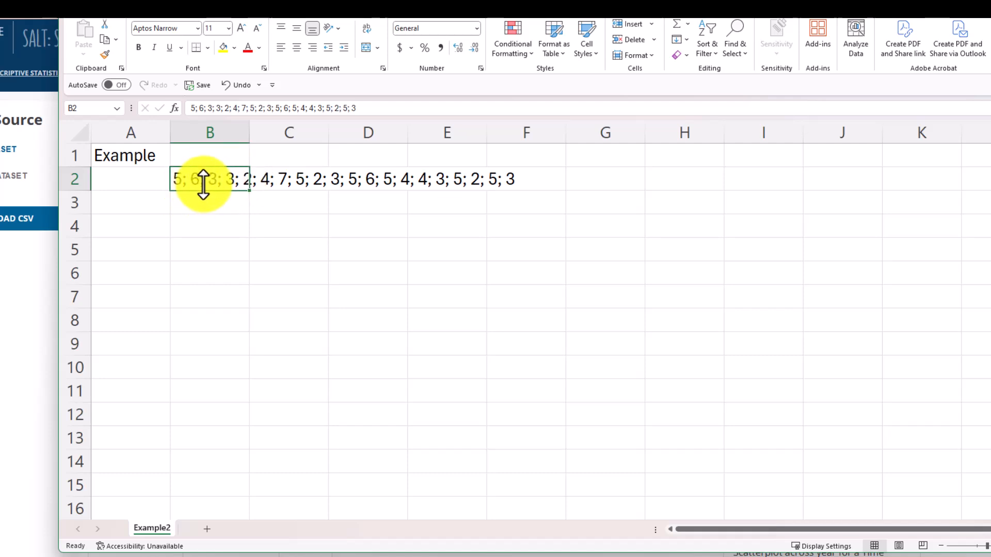
{"action": "left_click", "coordinate": [306, 7]}
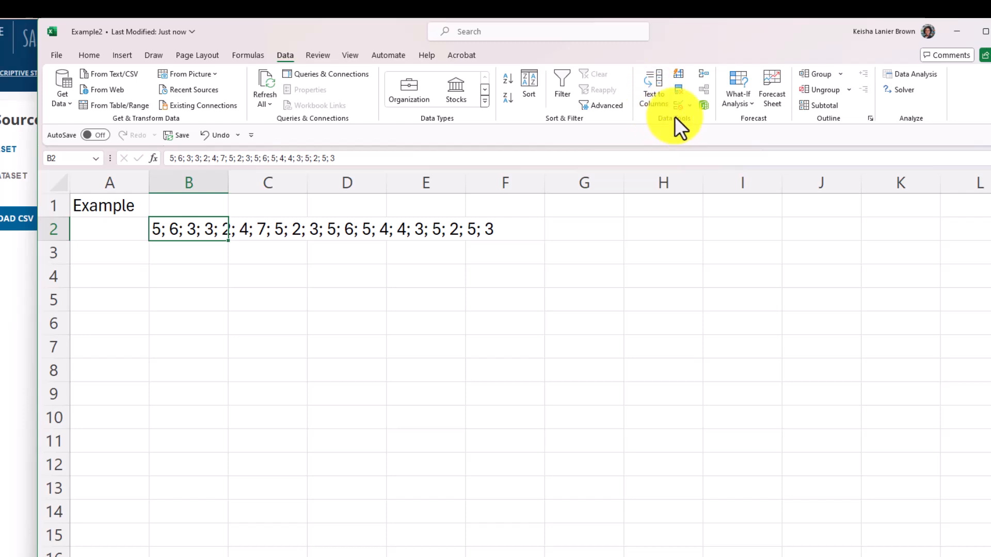
{"action": "left_click", "coordinate": [657, 87]}
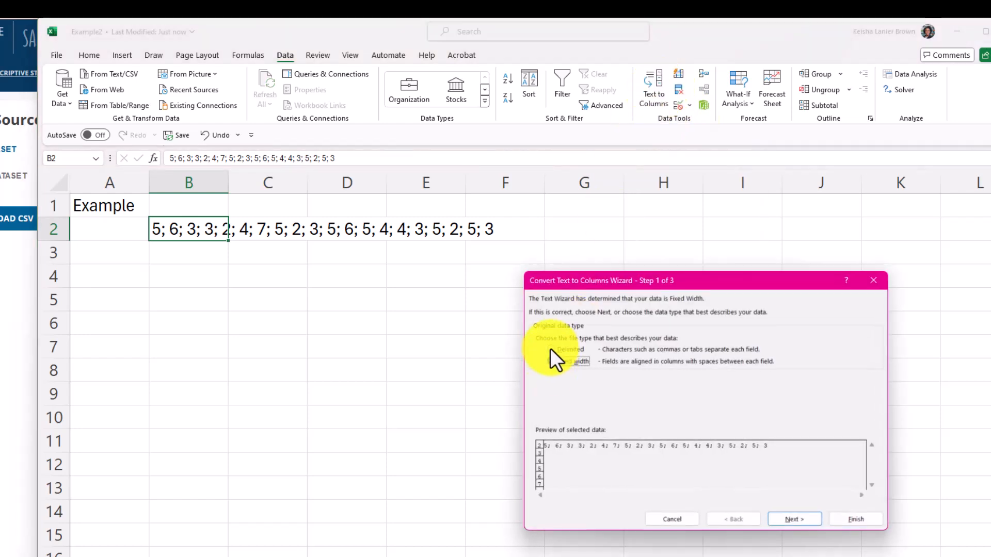
{"action": "left_click", "coordinate": [550, 349]}
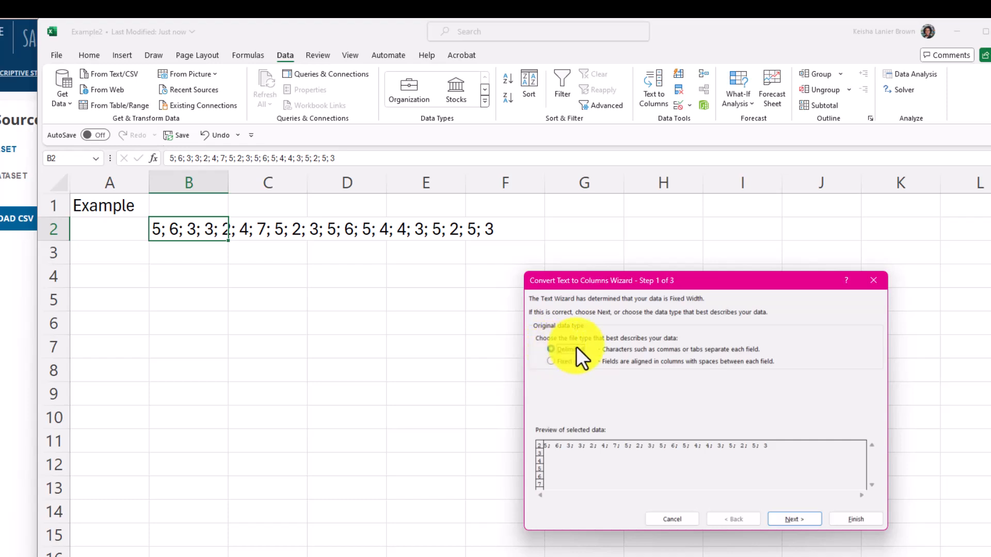
{"action": "left_click", "coordinate": [795, 520]}
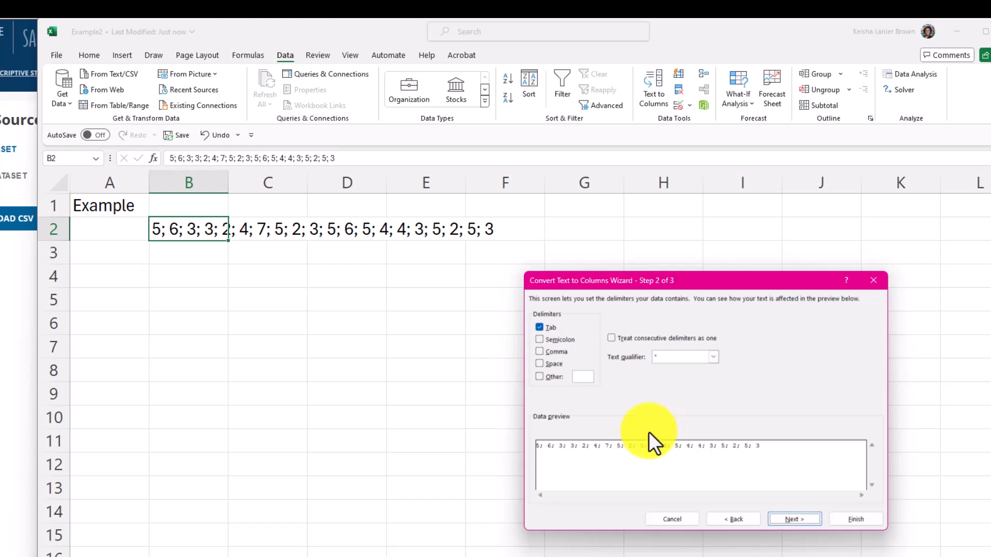
{"action": "left_click", "coordinate": [541, 340]}
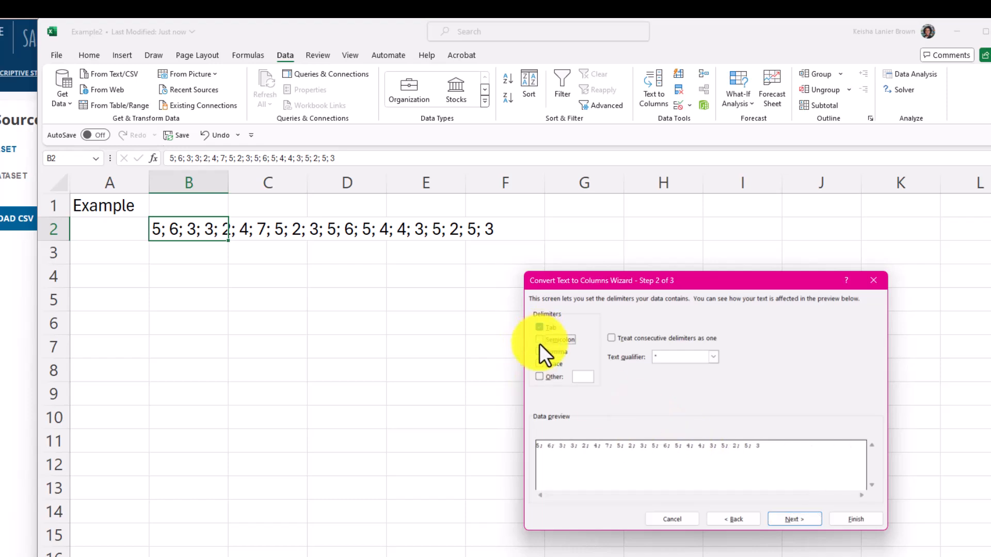
{"action": "left_click", "coordinate": [538, 330]}
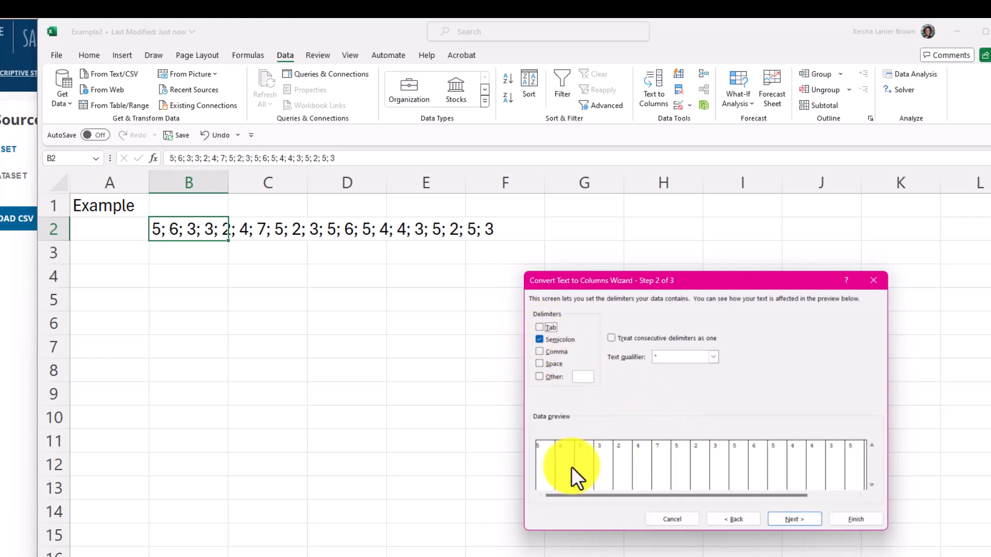
{"action": "left_click_drag", "start_coordinate": [565, 494], "coordinate": [714, 500]}
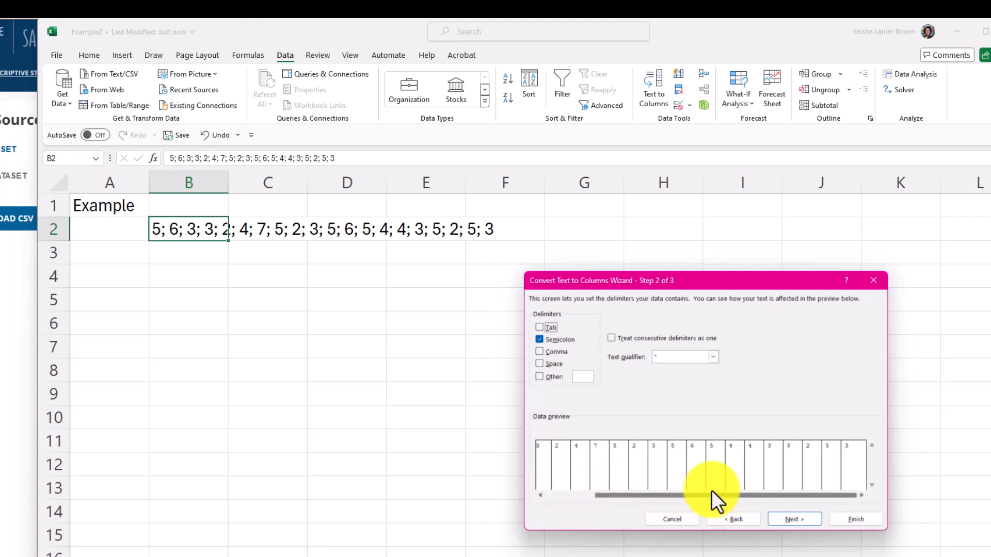
{"action": "left_click", "coordinate": [845, 519]}
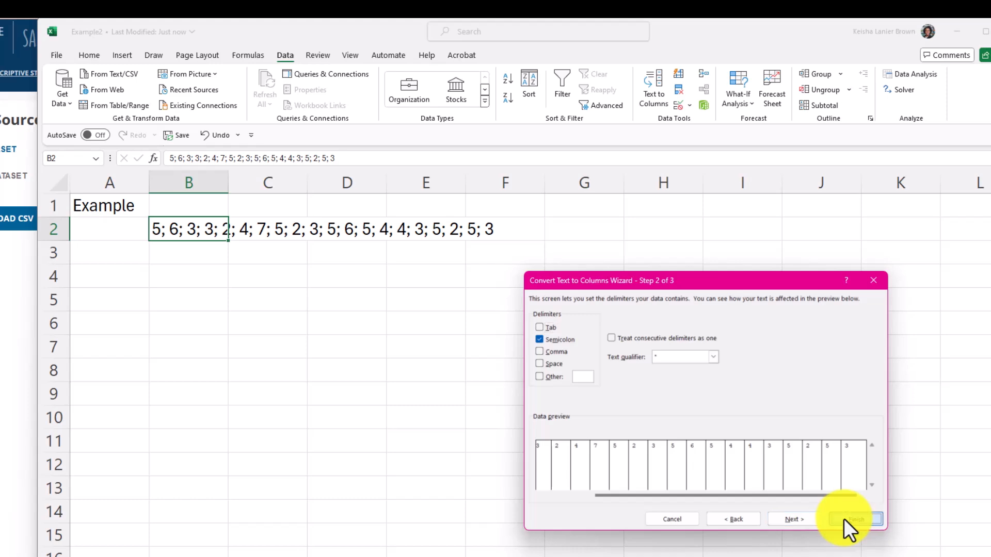
Check the separated values across row 2 through column U.
{"action": "left_click", "coordinate": [241, 323]}
{"action": "left_click_drag", "start_coordinate": [186, 236], "coordinate": [801, 243]}
{"action": "left_click", "coordinate": [408, 323]}
{"action": "key", "text": "Left"}
{"action": "key", "text": "Left"}
{"action": "key", "text": "Left"}
{"action": "key", "text": "Left"}
{"action": "key", "text": "Left"}
{"action": "key", "text": "Left"}
{"action": "key", "text": "Left"}
{"action": "key", "text": "Left"}
{"action": "key", "text": "Left"}
{"action": "key", "text": "Left"}
{"action": "key", "text": "Left"}
{"action": "key", "text": "Left"}
{"action": "key", "text": "Left"}
{"action": "key", "text": "Left"}
{"action": "key", "text": "Left"}
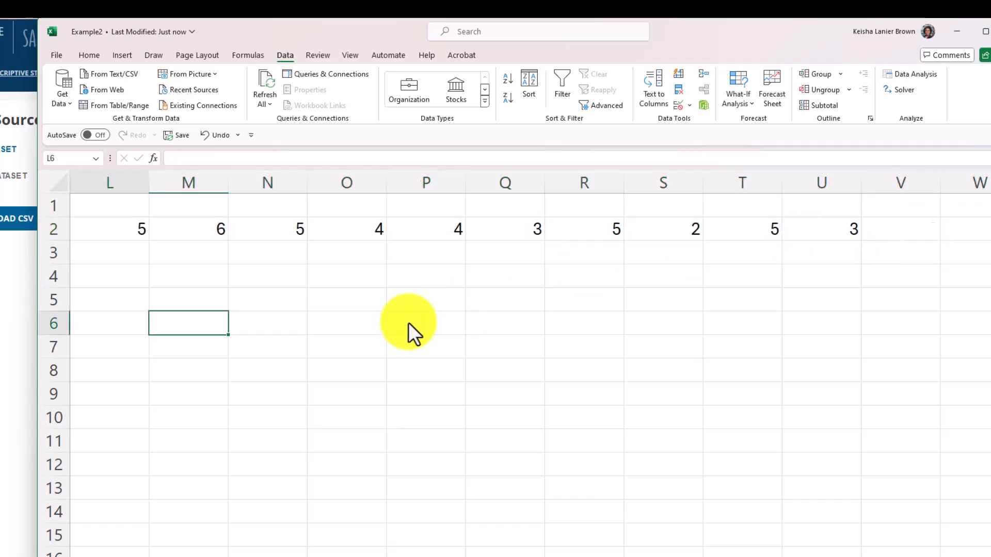
Transpose the row 2 values into a column by entering =TRANSPOSE(B2:U2) in cell B3.
{"action": "left_click", "coordinate": [189, 250]}
{"action": "type", "text": "="}
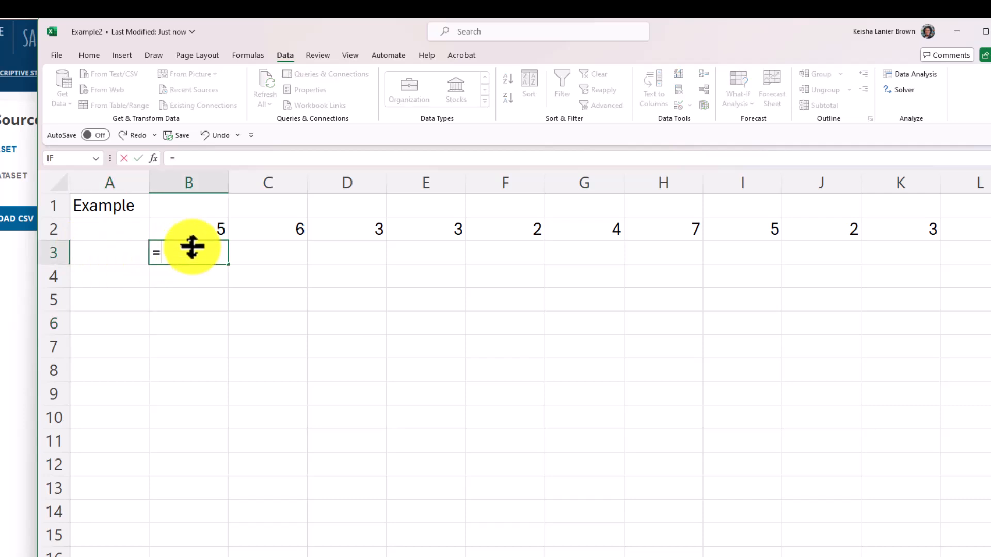
{"action": "type", "text": "trans"}
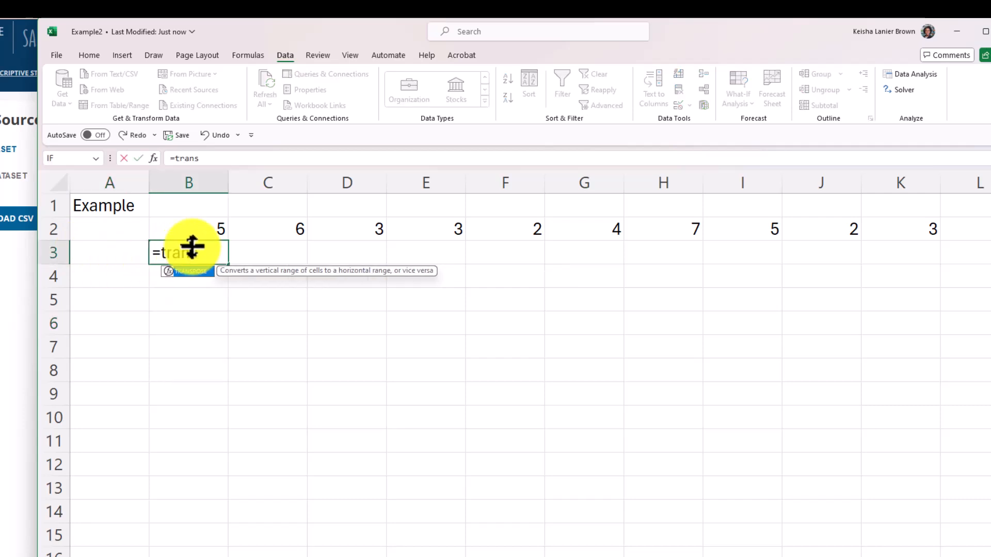
{"action": "double_click", "coordinate": [190, 272]}
{"action": "left_click", "coordinate": [206, 271]}
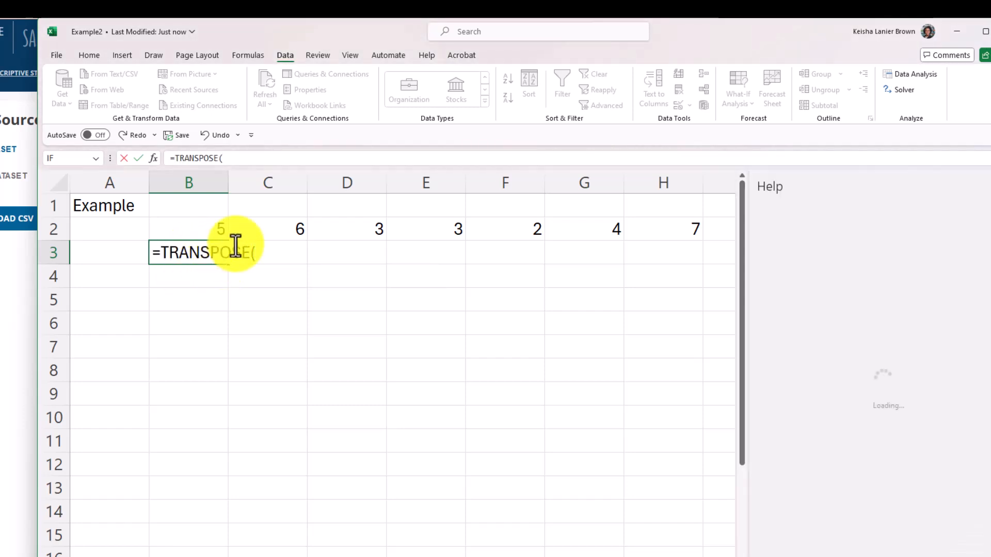
{"action": "left_click", "coordinate": [990, 186]}
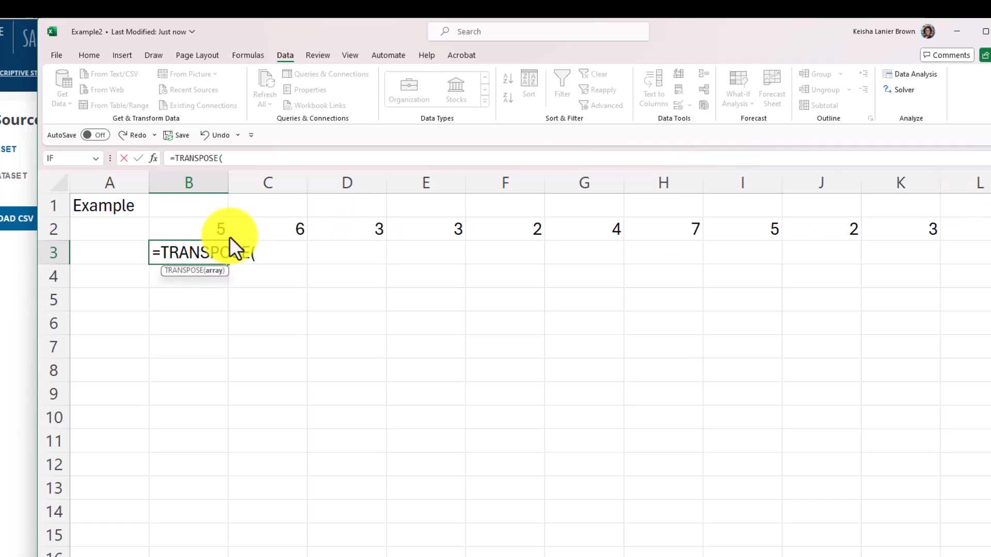
{"action": "left_click_drag", "start_coordinate": [445, 218], "coordinate": [480, 212]}
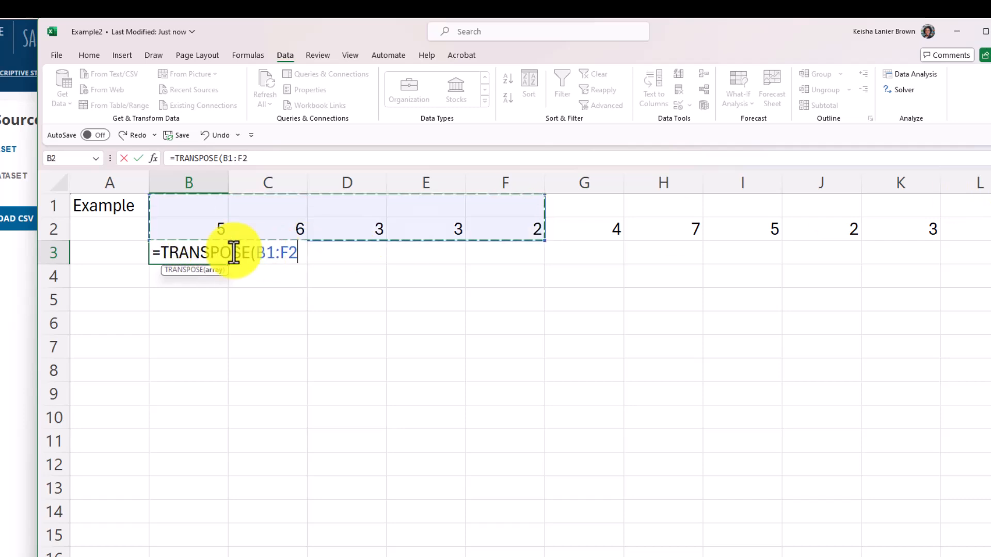
{"action": "left_click", "coordinate": [237, 230]}
{"action": "left_click_drag", "start_coordinate": [190, 228], "coordinate": [217, 228]}
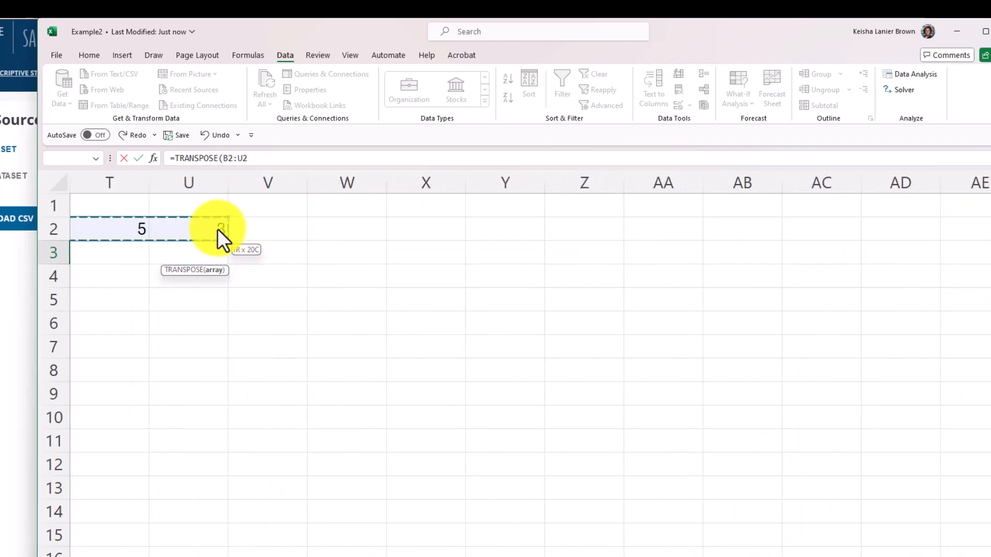
{"action": "key", "text": "Return"}
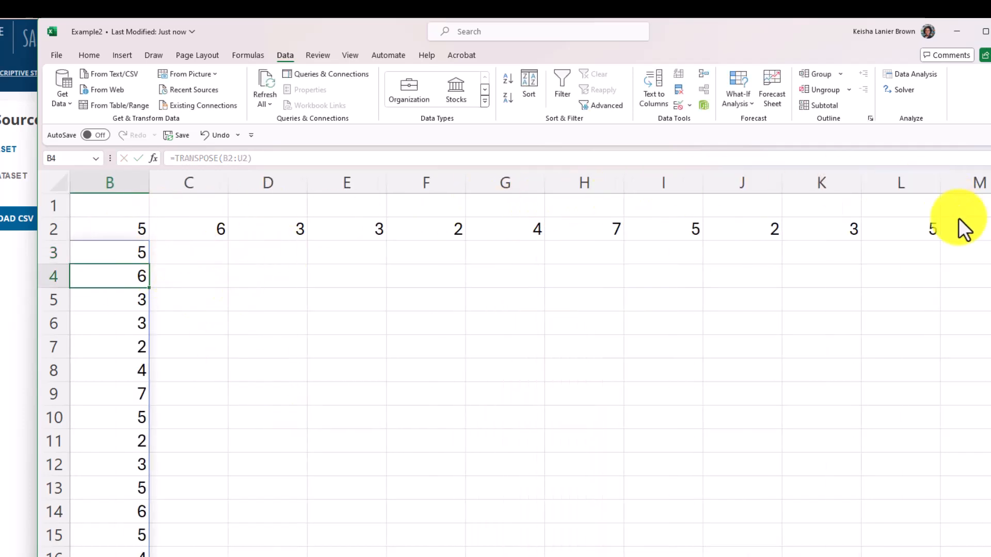
{"action": "scroll", "coordinate": [103, 260], "scroll_direction": "down", "scroll_amount": 2}
{"action": "scroll", "coordinate": [103, 265], "scroll_direction": "up", "scroll_amount": 2}
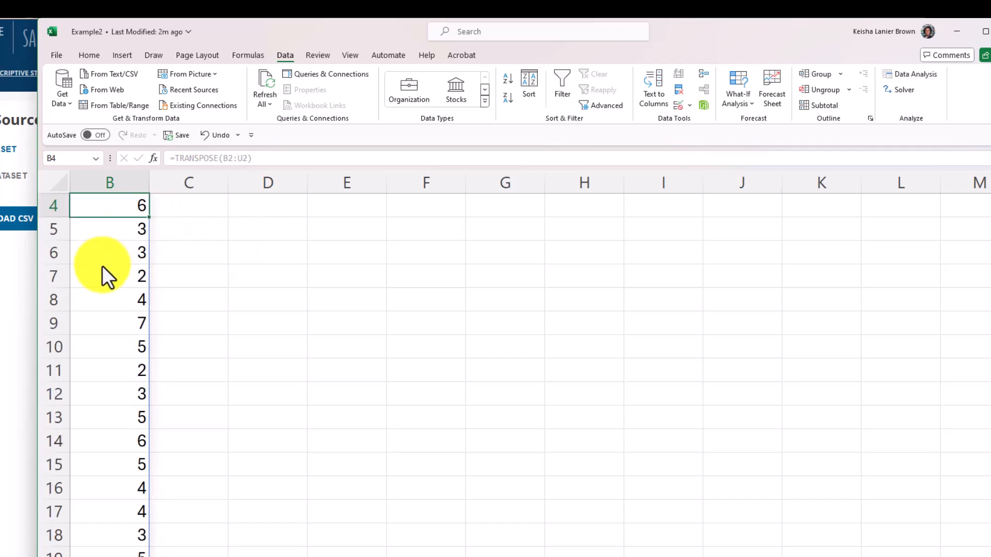
Copy the transposed values in cells B3 through B22.
{"action": "left_click", "coordinate": [130, 251]}
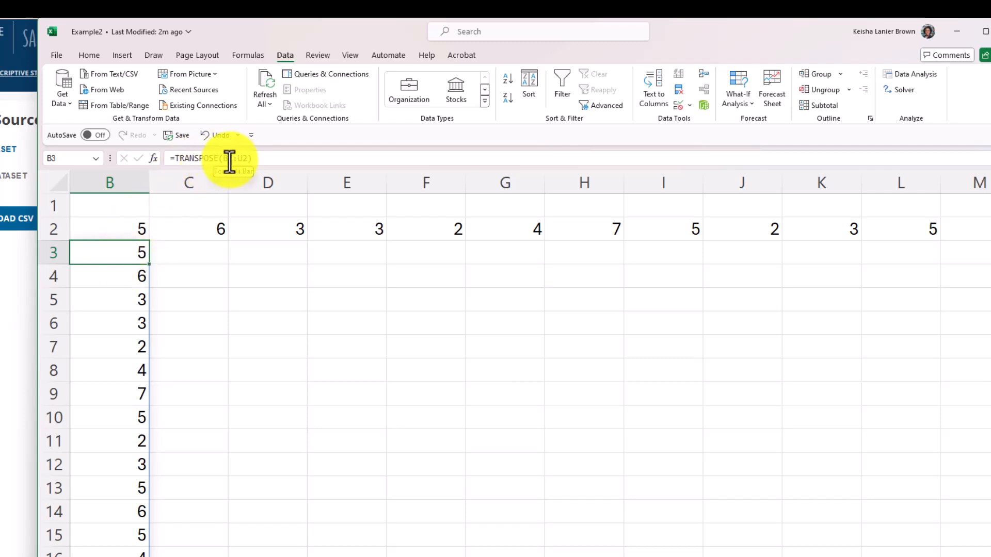
{"action": "left_click_drag", "start_coordinate": [115, 260], "coordinate": [105, 527]}
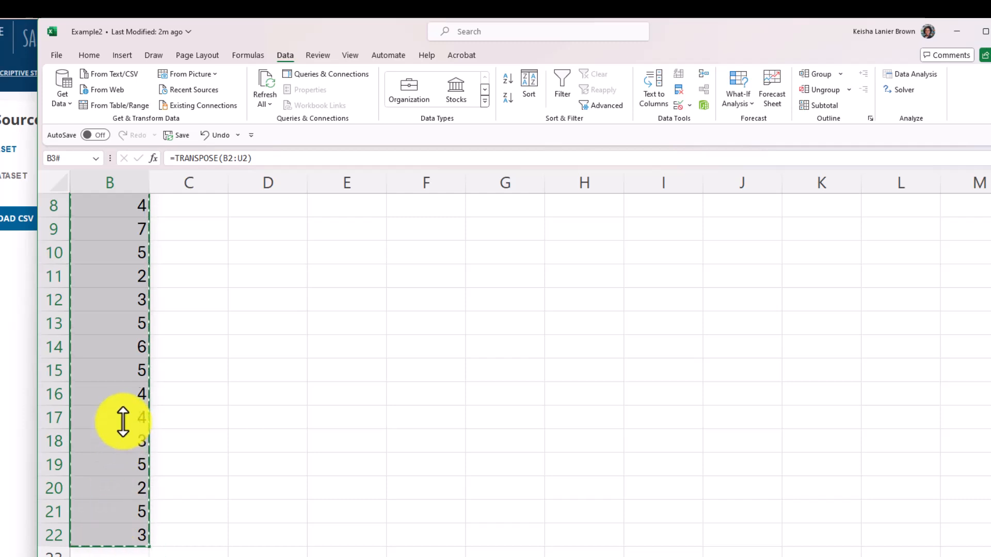
{"action": "scroll", "coordinate": [114, 403], "scroll_direction": "up", "scroll_amount": 3}
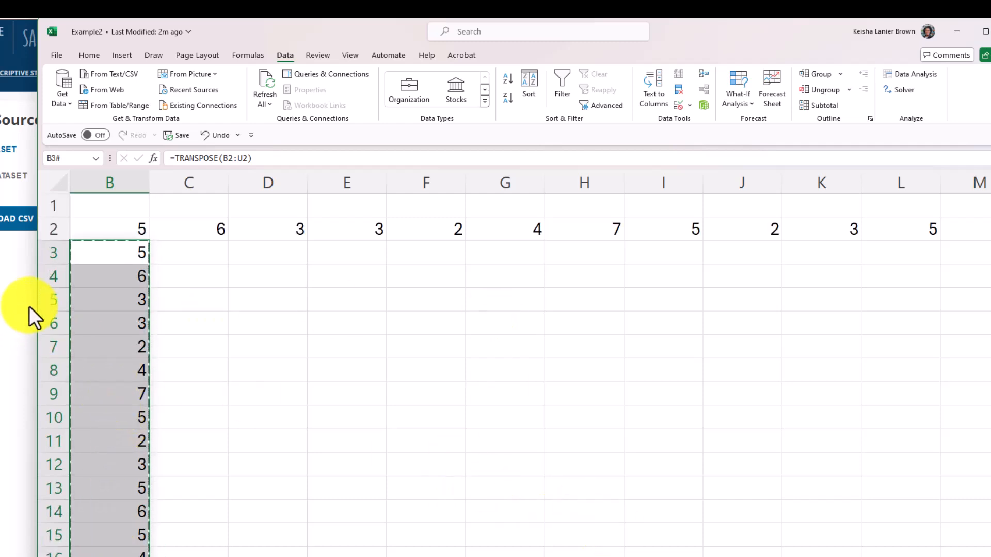
Try a regular paste of the copied column into cell A2 and undo it.
{"action": "key", "text": "Left"}
{"action": "left_click", "coordinate": [109, 228]}
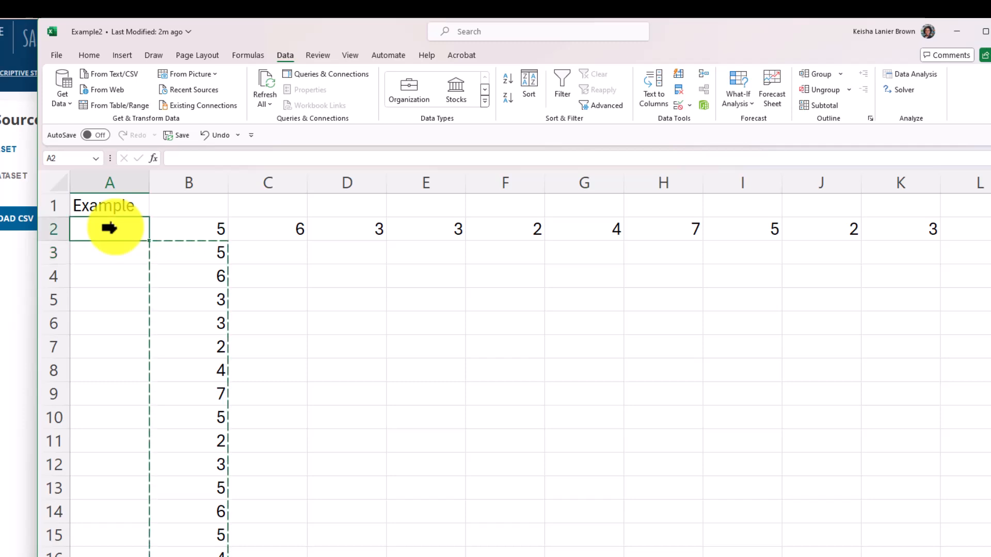
{"action": "type", "text": "=TRANSPOSE(A1:T1)"}
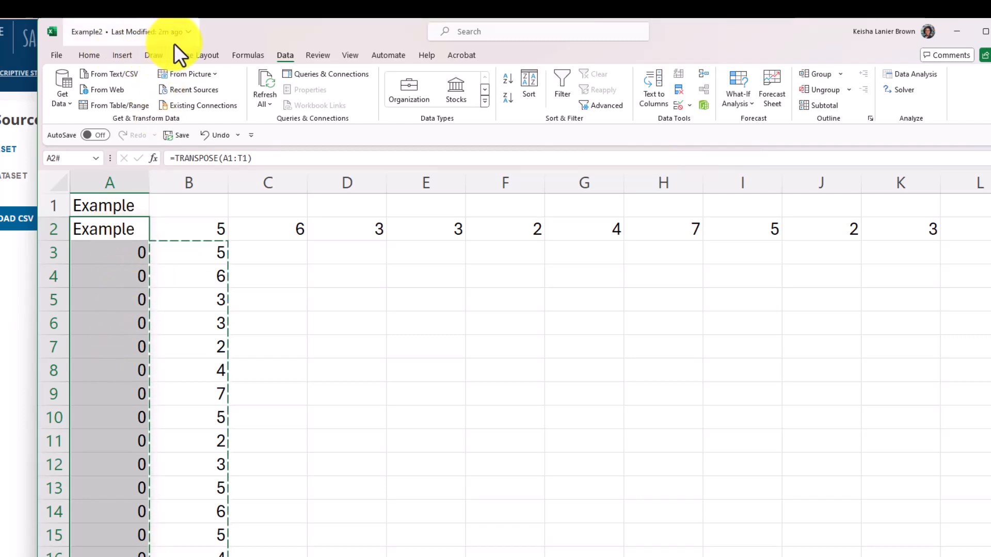
{"action": "left_click", "coordinate": [213, 135]}
Paste the copied column into column A starting at A2, as values only.
{"action": "right_click", "coordinate": [94, 234]}
{"action": "key", "text": "Escape"}
{"action": "right_click", "coordinate": [88, 231]}
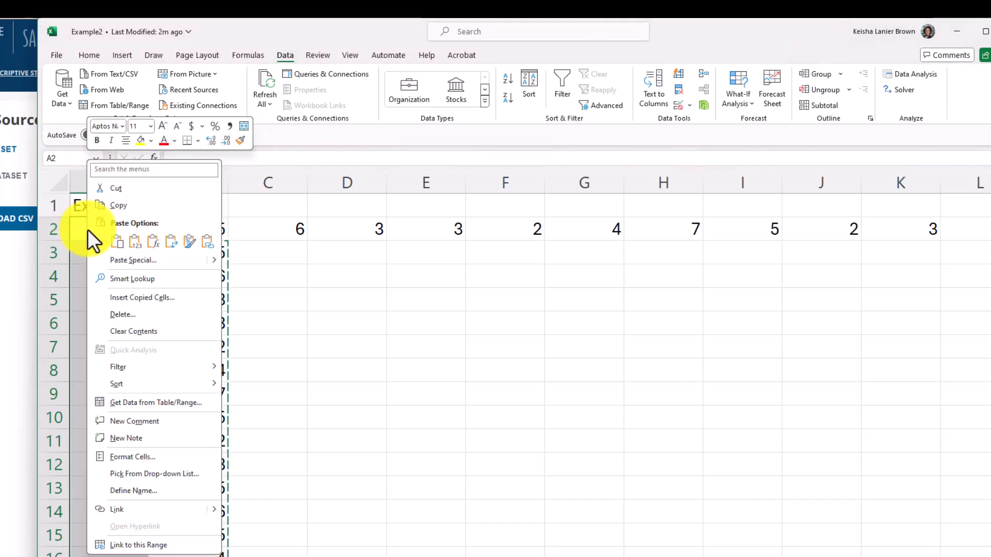
{"action": "left_click", "coordinate": [135, 241]}
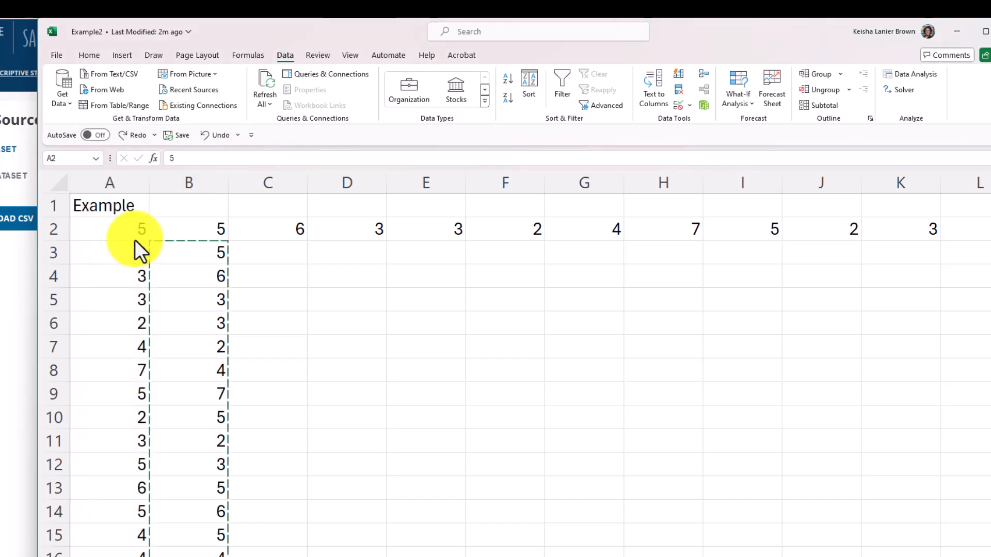
Check cells A2 through A9 to see whether they contain plain numbers instead of formulas.
{"action": "left_click", "coordinate": [129, 230]}
{"action": "left_click", "coordinate": [122, 252]}
{"action": "left_click", "coordinate": [110, 282]}
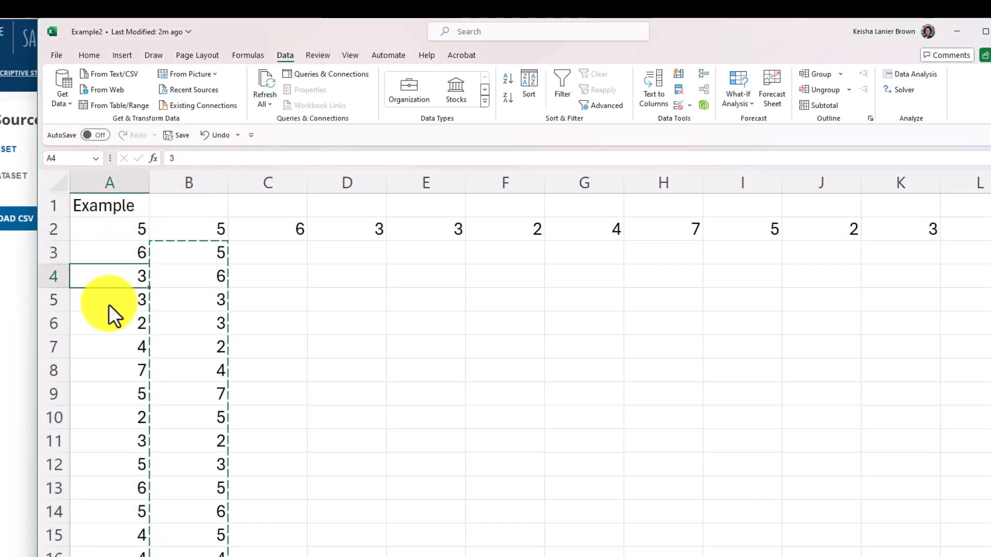
{"action": "double_click", "coordinate": [108, 305]}
{"action": "left_click", "coordinate": [93, 331]}
{"action": "left_click", "coordinate": [83, 367]}
{"action": "left_click", "coordinate": [80, 391]}
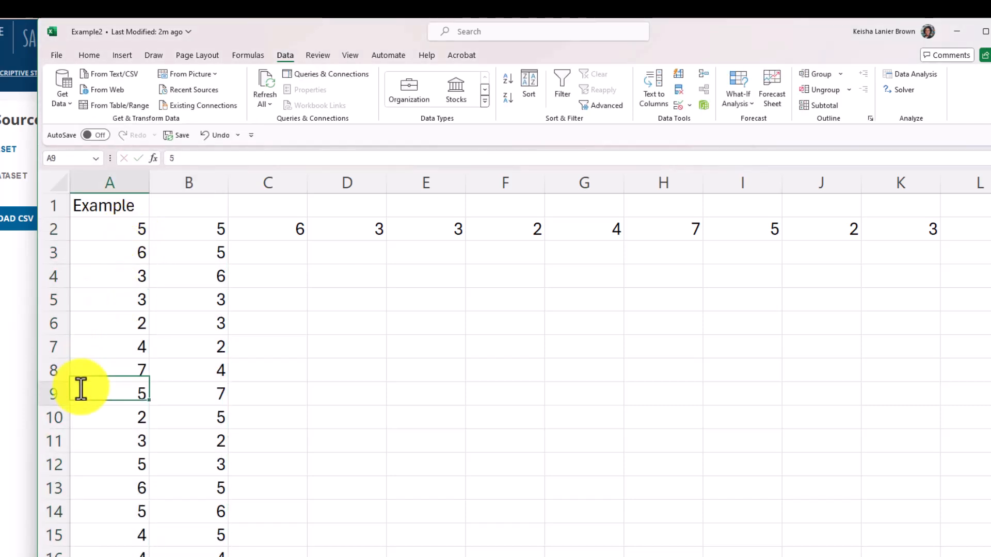
Clear the contents of column B and the leftover row 2 values from column C onward.
{"action": "left_click", "coordinate": [200, 181]}
{"action": "key", "text": "Delete"}
{"action": "left_click", "coordinate": [216, 232]}
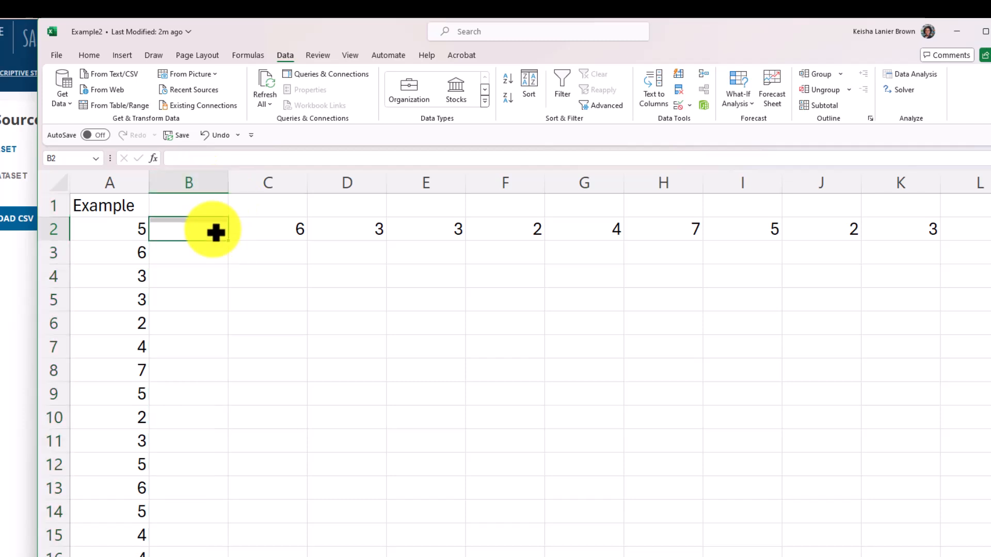
{"action": "left_click_drag", "start_coordinate": [255, 233], "coordinate": [506, 239]}
{"action": "key", "text": "Delete"}
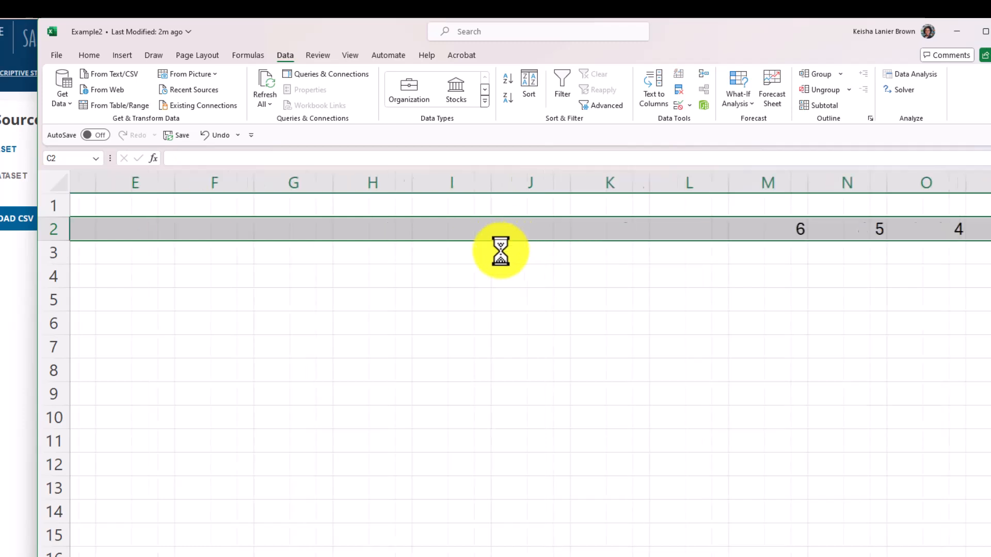
{"action": "left_click", "coordinate": [199, 225]}
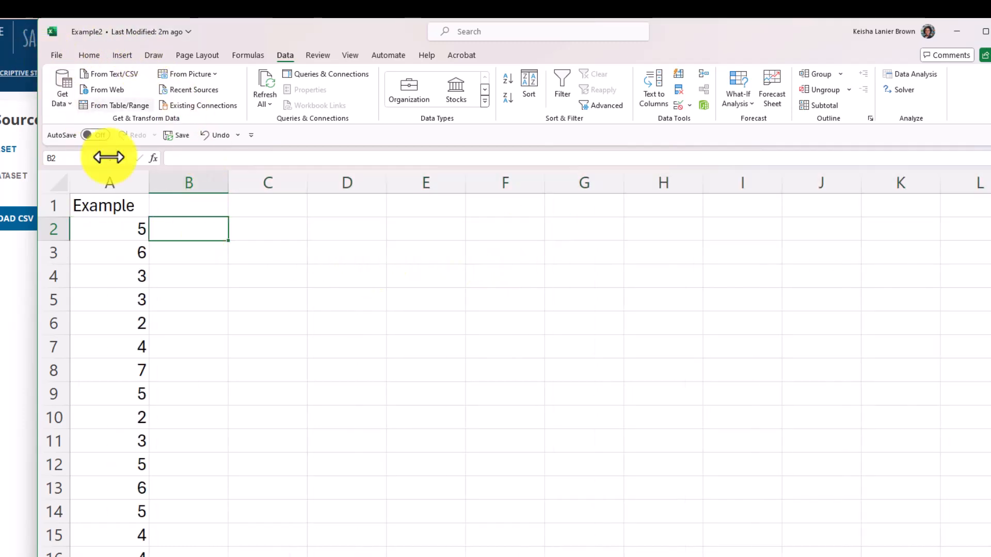
Save the workbook as Example2 in CSV (Comma delimited) format in the OneDrive folder, replacing the existing file.
{"action": "left_click", "coordinate": [57, 57]}
{"action": "left_click", "coordinate": [84, 242]}
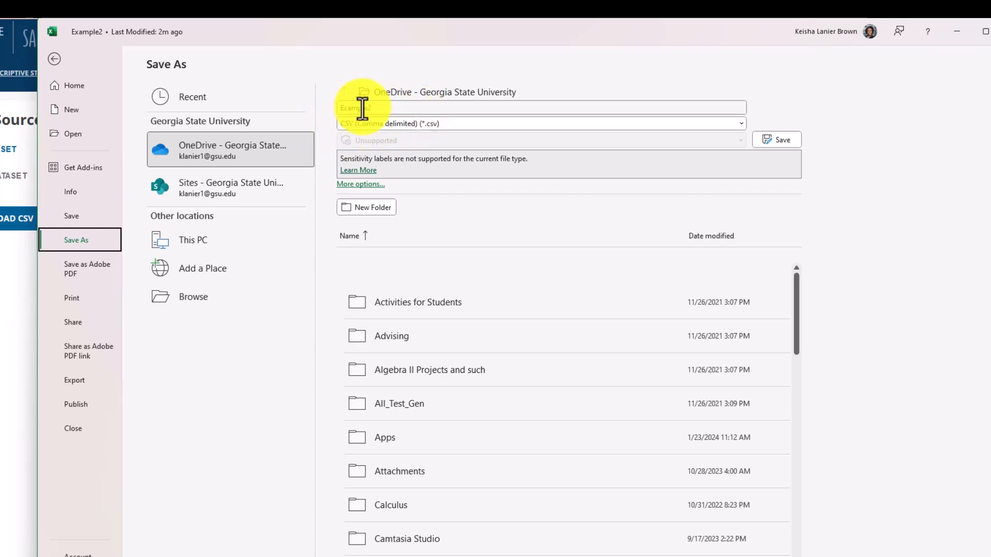
{"action": "left_click", "coordinate": [779, 140]}
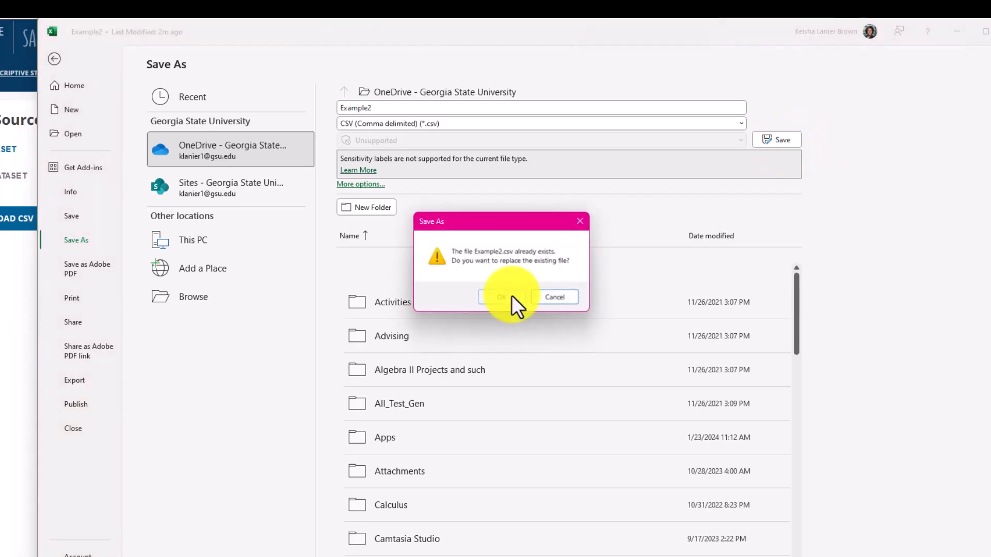
{"action": "left_click", "coordinate": [507, 295]}
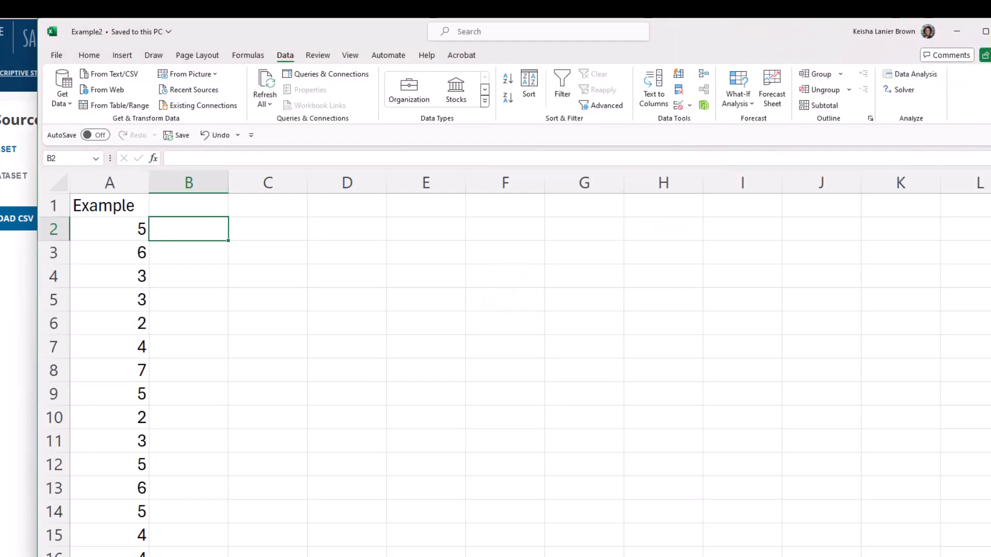
Switch to SALT and upload the Example2 CSV as a raw dataset, selecting Example as a numerical variable.
{"action": "left_click", "coordinate": [990, 32]}
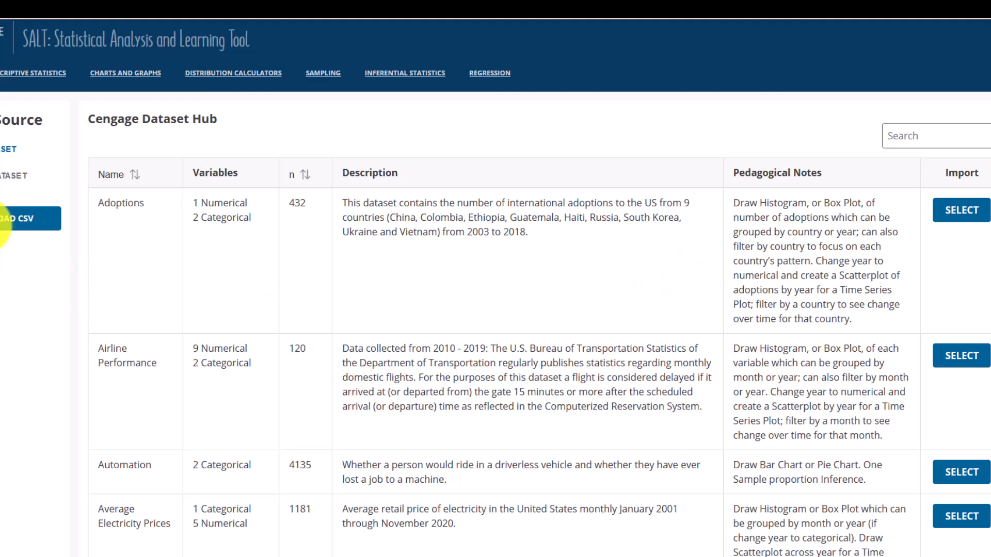
{"action": "left_click", "coordinate": [9, 212]}
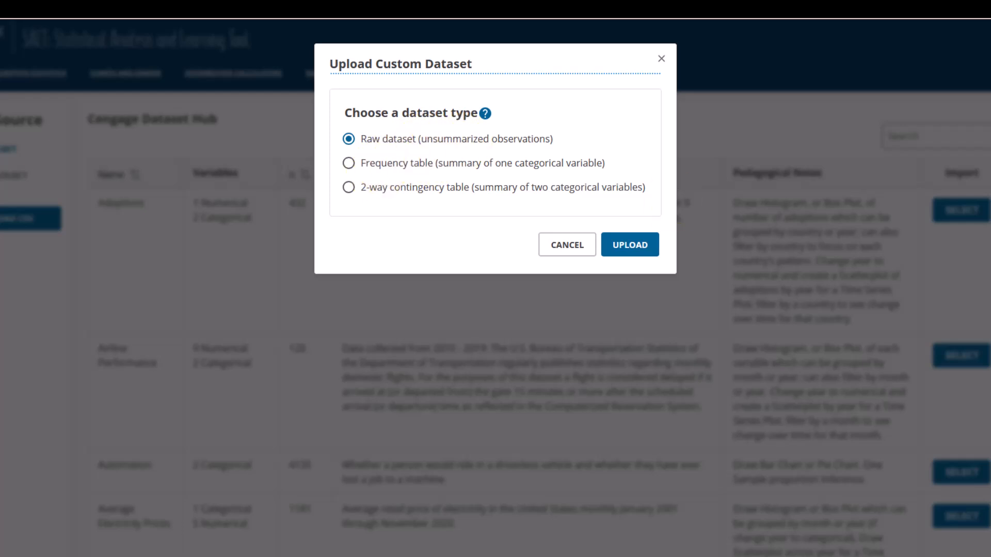
{"action": "key", "text": "alt+Tab"}
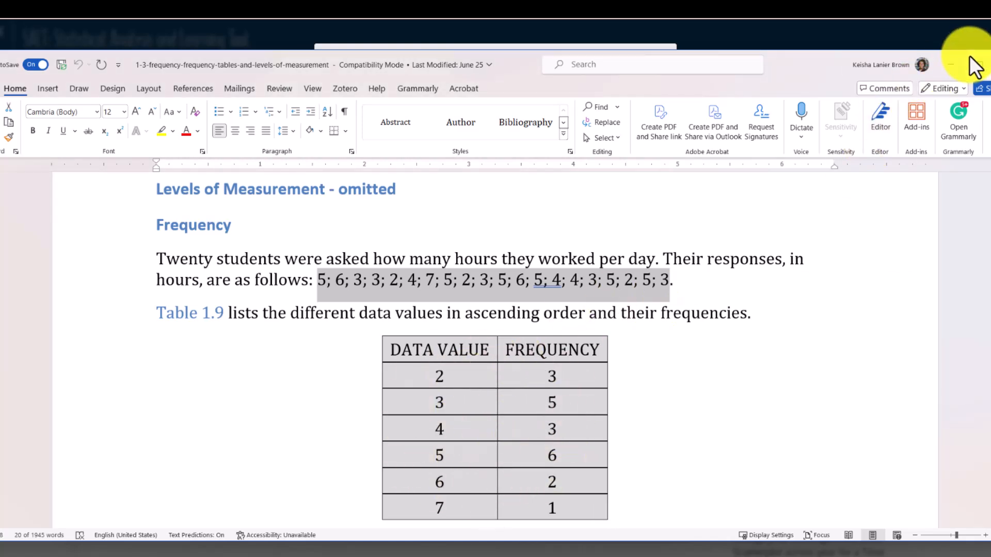
{"action": "left_click", "coordinate": [951, 65]}
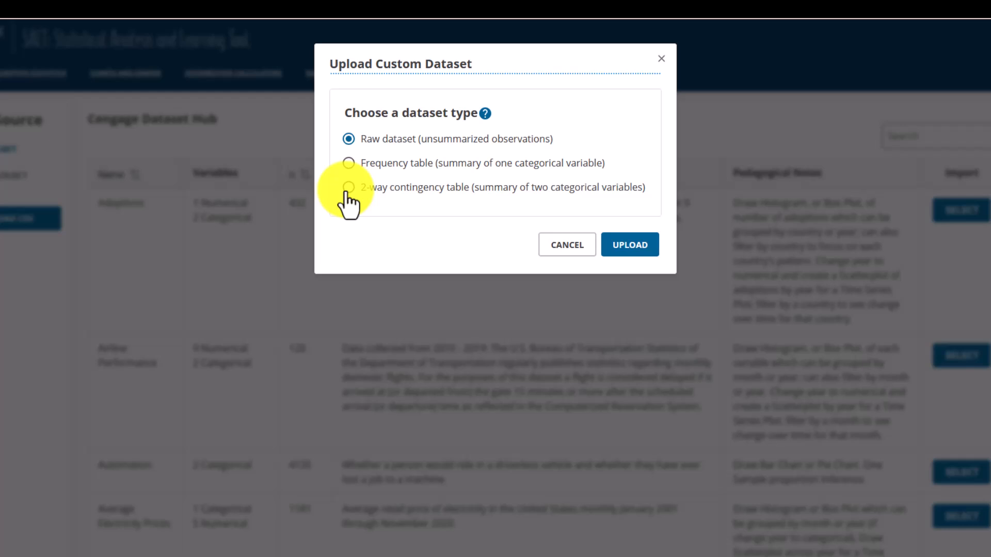
{"action": "left_click", "coordinate": [627, 248]}
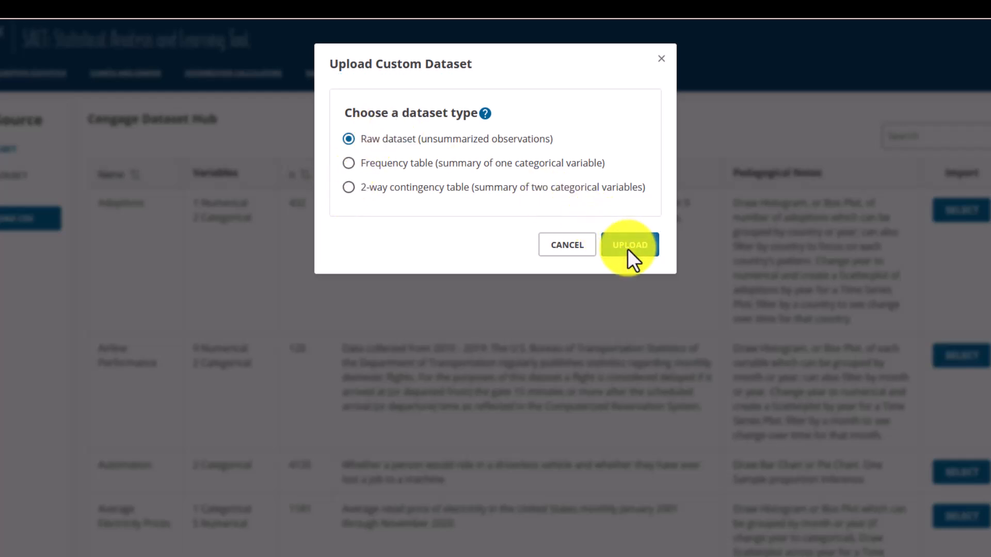
{"action": "scroll", "coordinate": [408, 284], "scroll_direction": "down", "scroll_amount": 6}
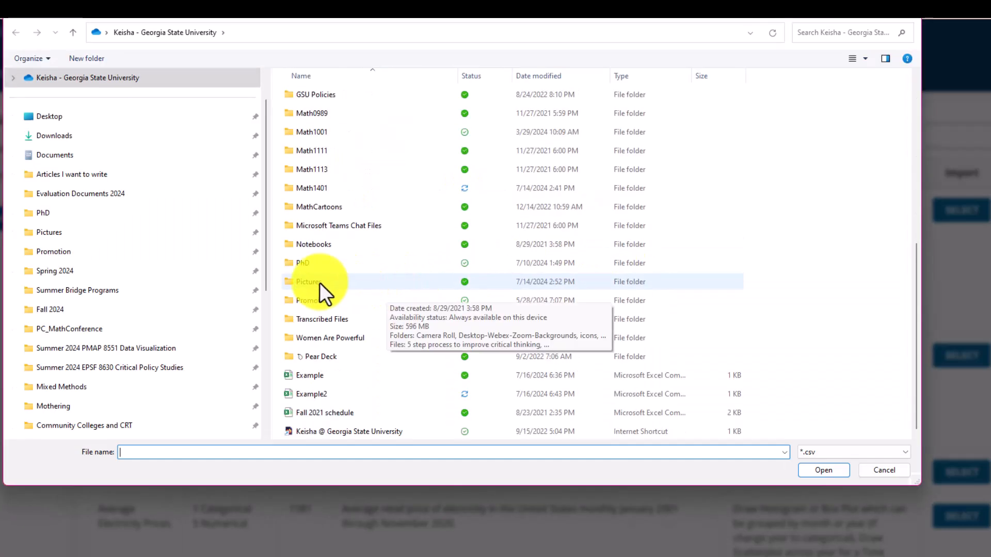
{"action": "double_click", "coordinate": [310, 394]}
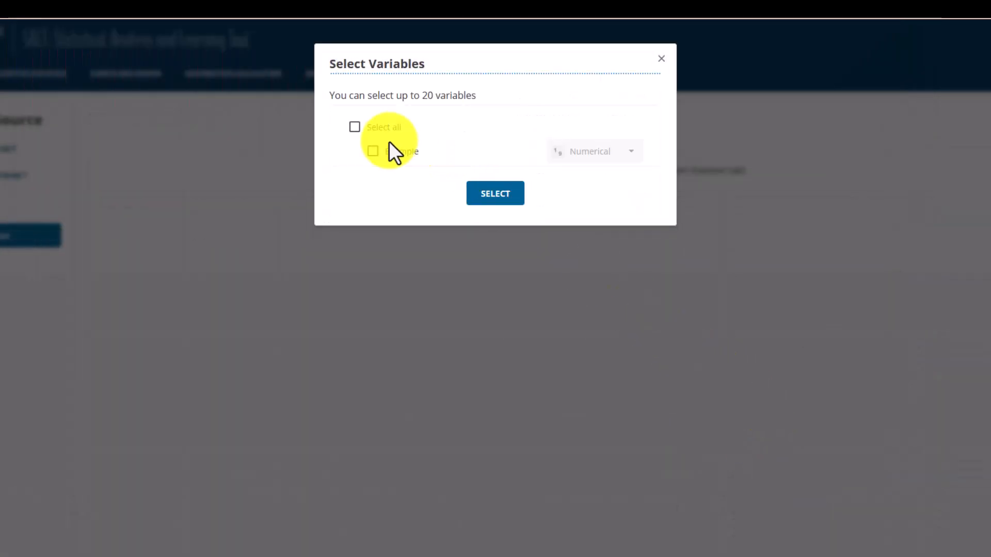
{"action": "left_click", "coordinate": [372, 151]}
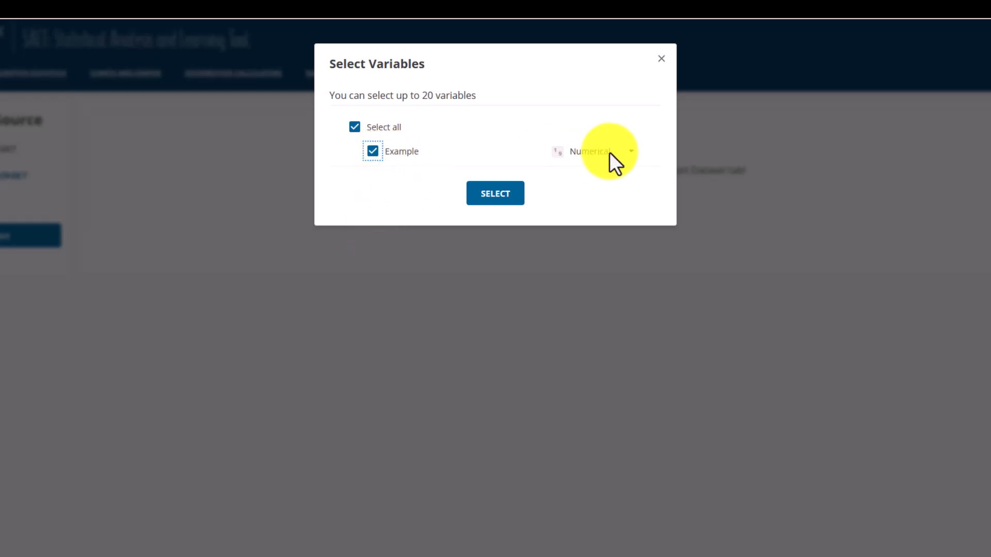
{"action": "left_click", "coordinate": [504, 193]}
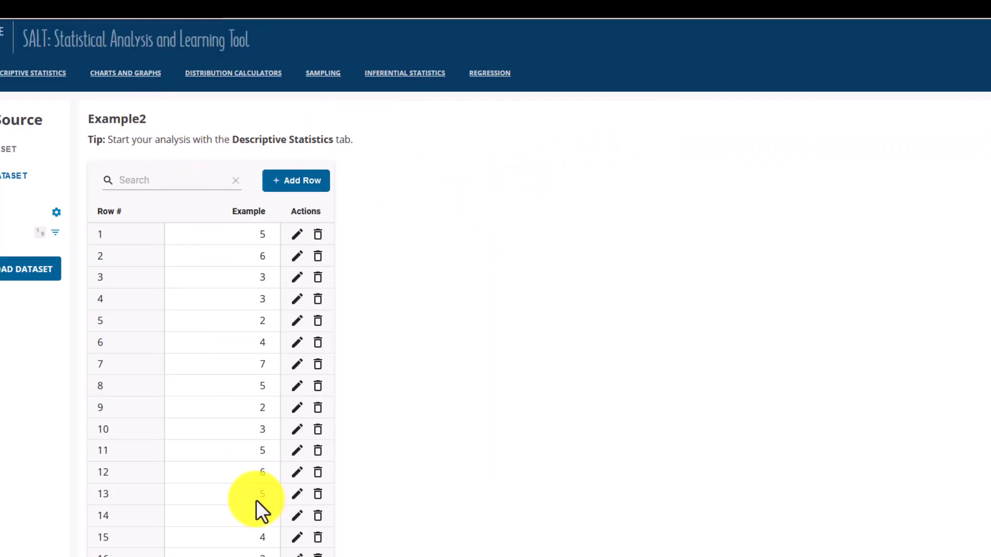
Open the descriptive statistics and review the summary tables and the statistics available for the Example variable.
{"action": "left_click", "coordinate": [48, 77]}
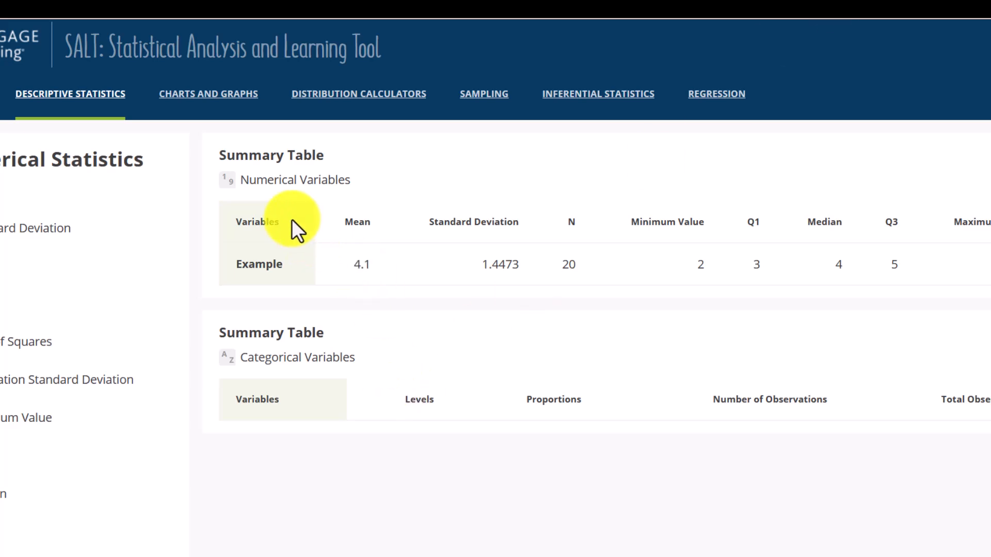
{"action": "scroll", "coordinate": [4, 361], "scroll_direction": "down", "scroll_amount": 3}
{"action": "scroll", "coordinate": [1, 353], "scroll_direction": "up", "scroll_amount": 2}
{"action": "scroll", "coordinate": [2, 354], "scroll_direction": "up", "scroll_amount": 1}
{"action": "scroll", "coordinate": [4, 343], "scroll_direction": "down", "scroll_amount": 3}
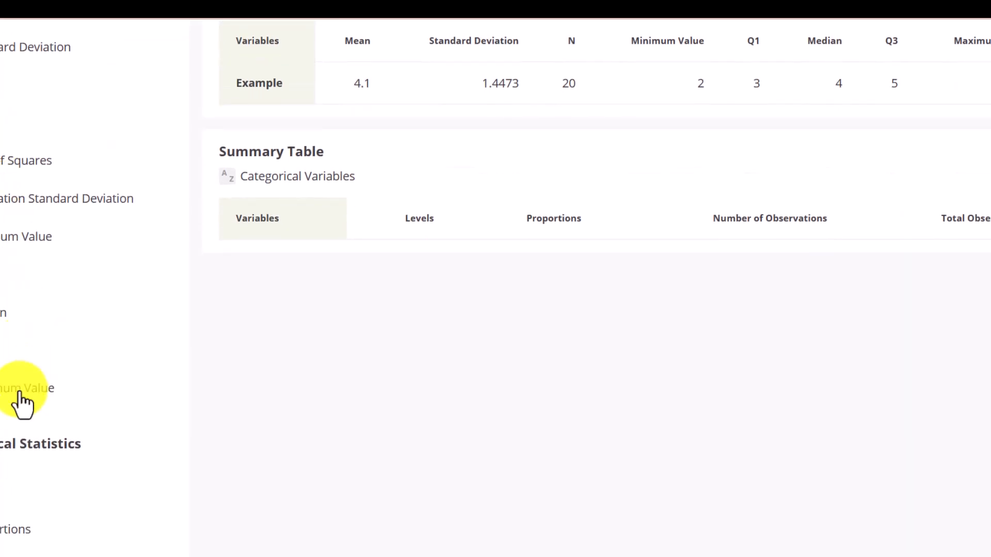
{"action": "scroll", "coordinate": [16, 429], "scroll_direction": "down", "scroll_amount": 2}
{"action": "scroll", "coordinate": [12, 381], "scroll_direction": "up", "scroll_amount": 5}
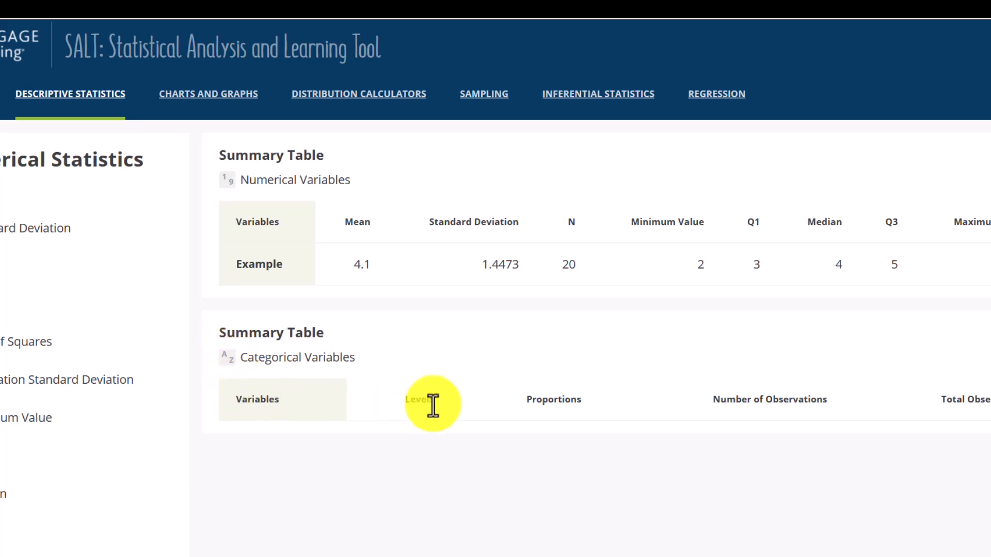
Return to the Example2 dataset and change the Example variable's type to Categorical.
{"action": "left_click", "coordinate": [0, 93]}
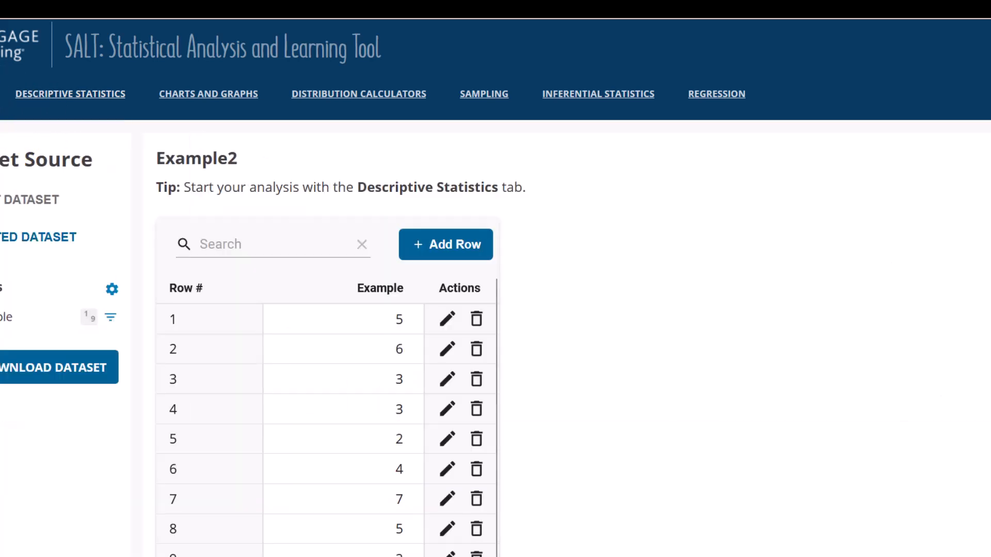
{"action": "left_click", "coordinate": [111, 317]}
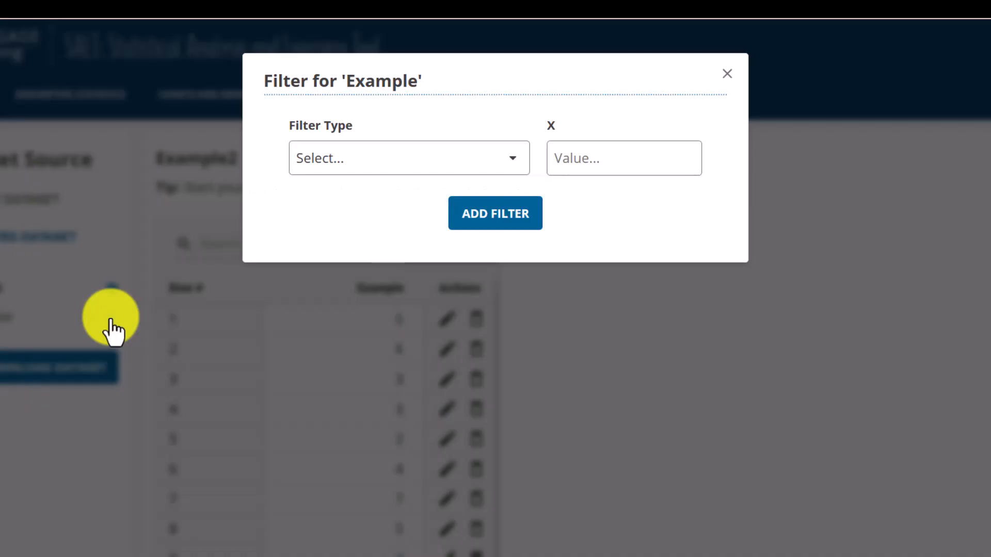
{"action": "left_click", "coordinate": [728, 74]}
{"action": "left_click", "coordinate": [110, 289]}
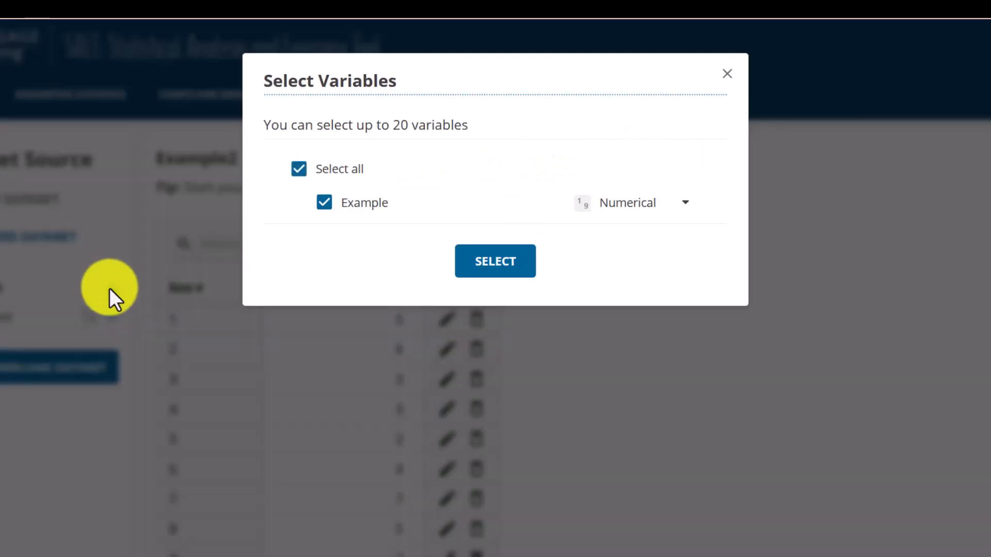
{"action": "left_click", "coordinate": [641, 201]}
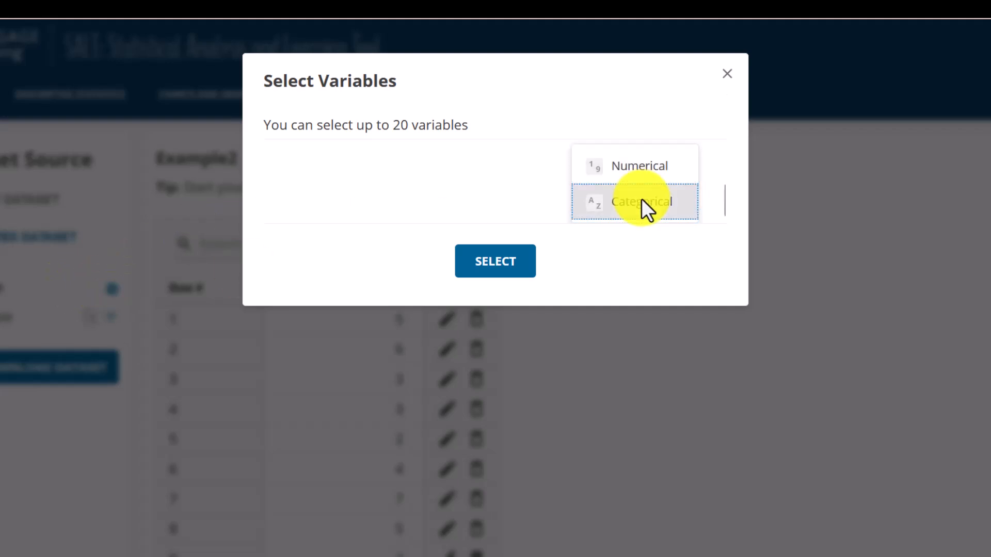
{"action": "left_click", "coordinate": [638, 202]}
{"action": "left_click", "coordinate": [490, 267]}
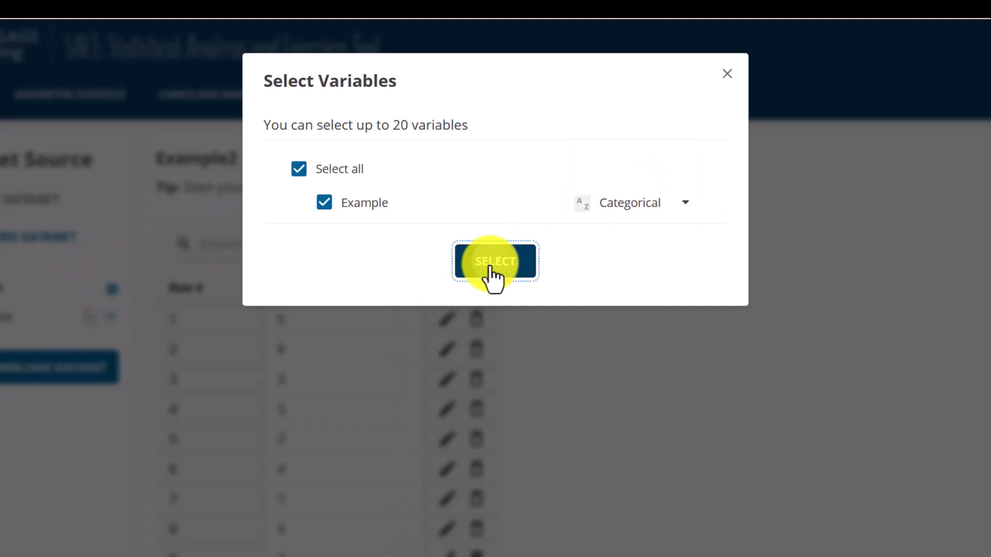
Review the levels, proportions and observation counts for Example in the descriptive statistics' categorical summary table.
{"action": "left_click", "coordinate": [39, 101]}
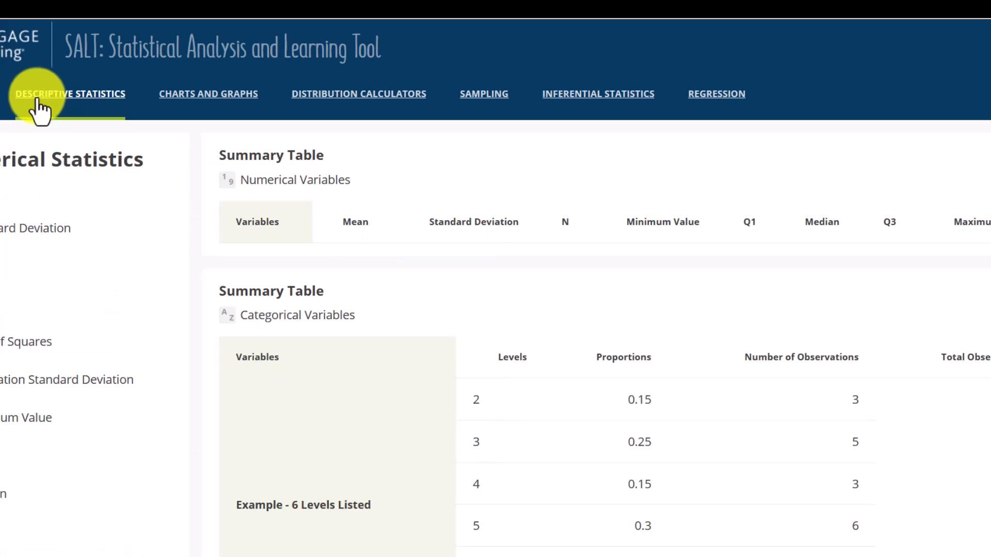
{"action": "scroll", "coordinate": [660, 286], "scroll_direction": "down", "scroll_amount": 4}
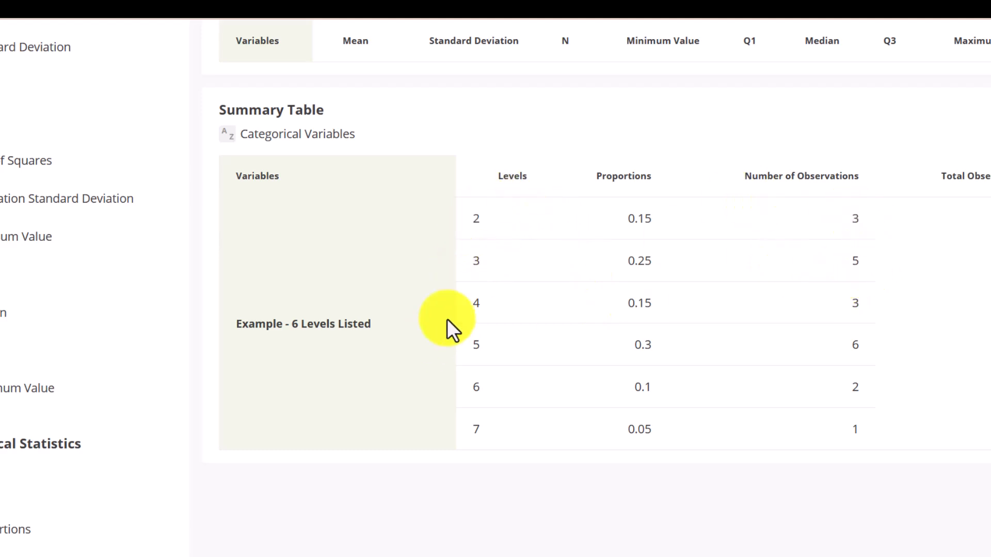
{"action": "scroll", "coordinate": [812, 336], "scroll_direction": "up", "scroll_amount": 4}
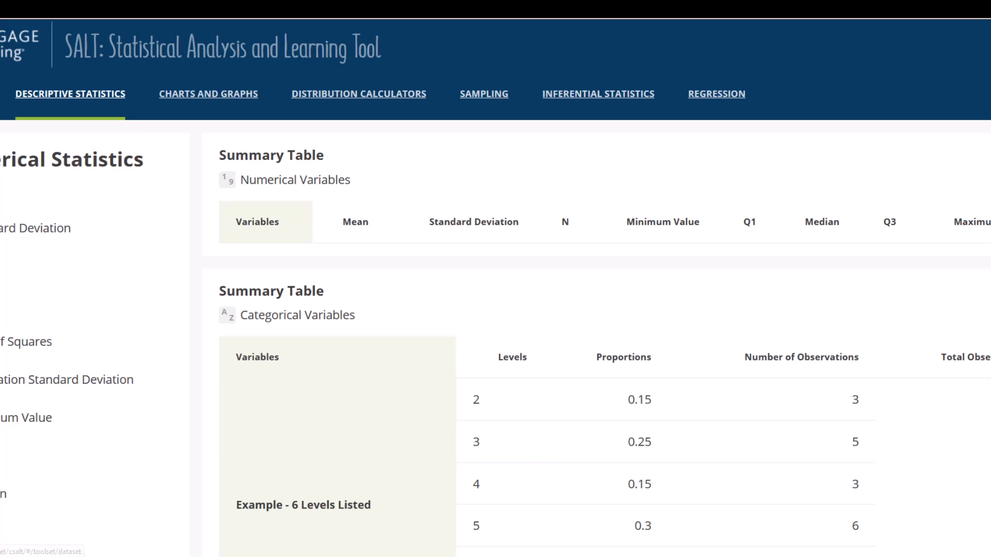
Return to the Example2 dataset and set the Example variable's type back to Numerical.
{"action": "left_click", "coordinate": [0, 94]}
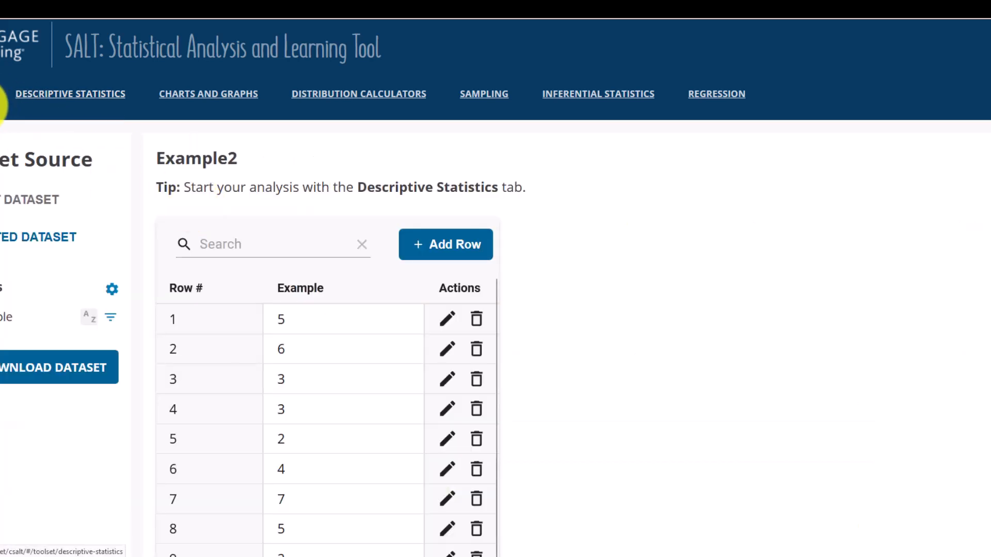
{"action": "left_click", "coordinate": [112, 289]}
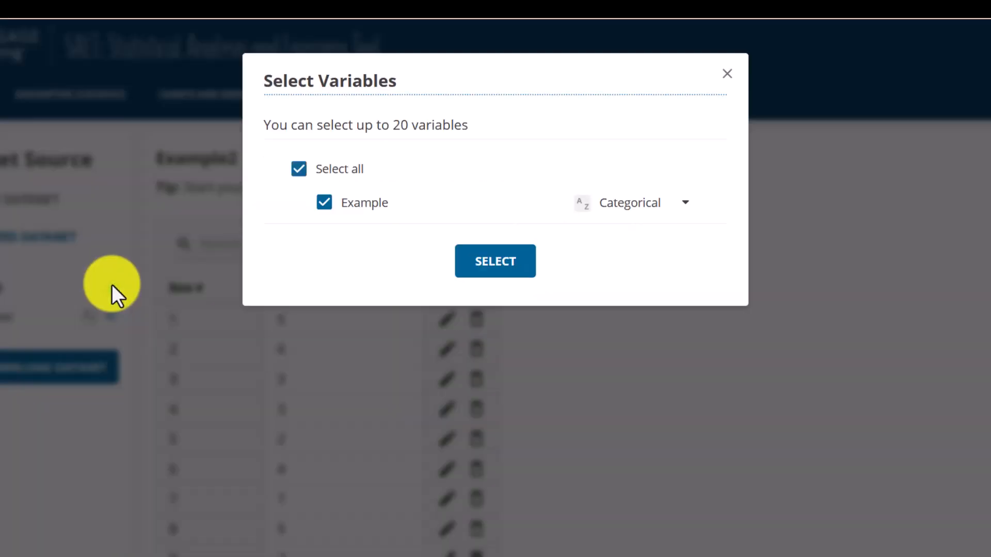
{"action": "left_click", "coordinate": [618, 199]}
{"action": "left_click", "coordinate": [630, 173]}
{"action": "left_click", "coordinate": [497, 269]}
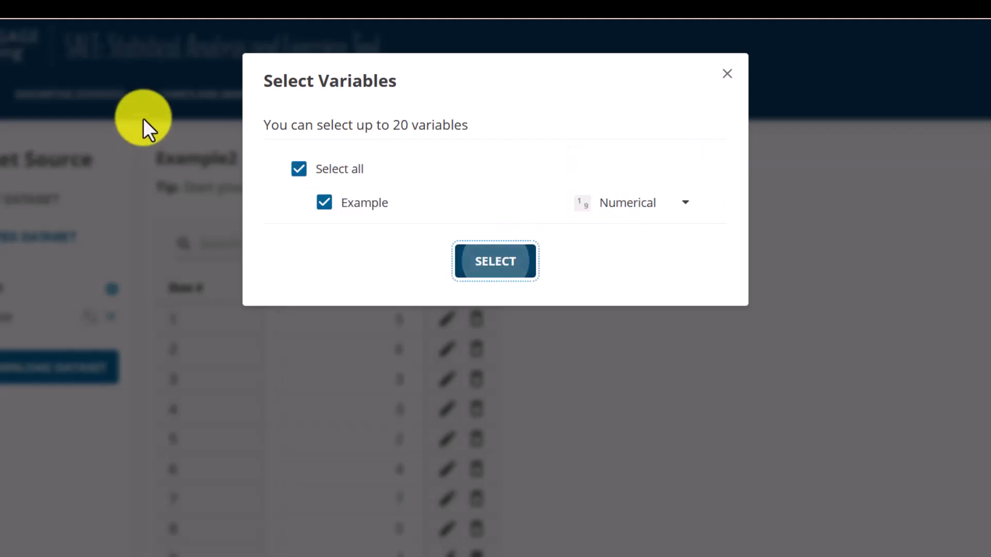
Create a histogram of the Example variable in Charts and Graphs.
{"action": "left_click", "coordinate": [68, 96]}
{"action": "left_click", "coordinate": [188, 101]}
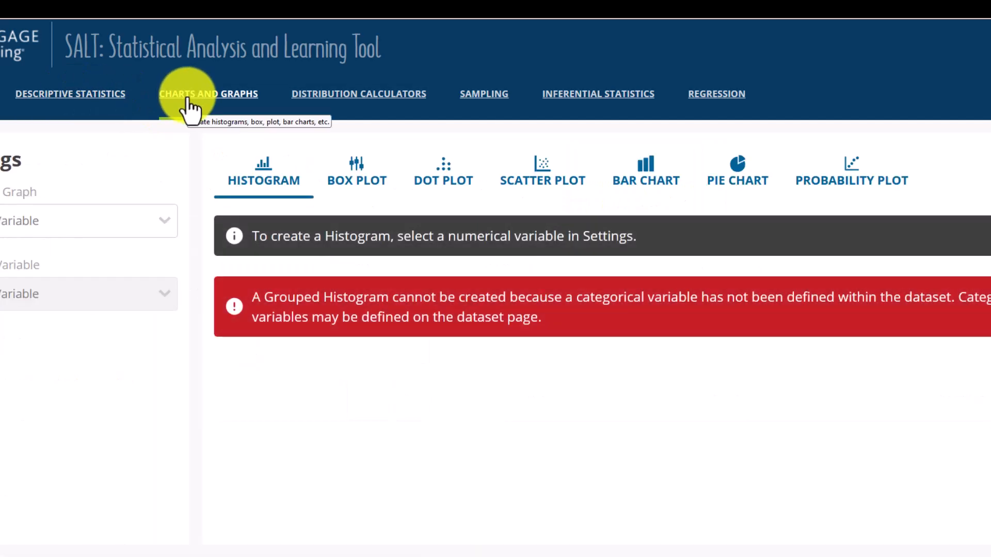
{"action": "left_click", "coordinate": [155, 221]}
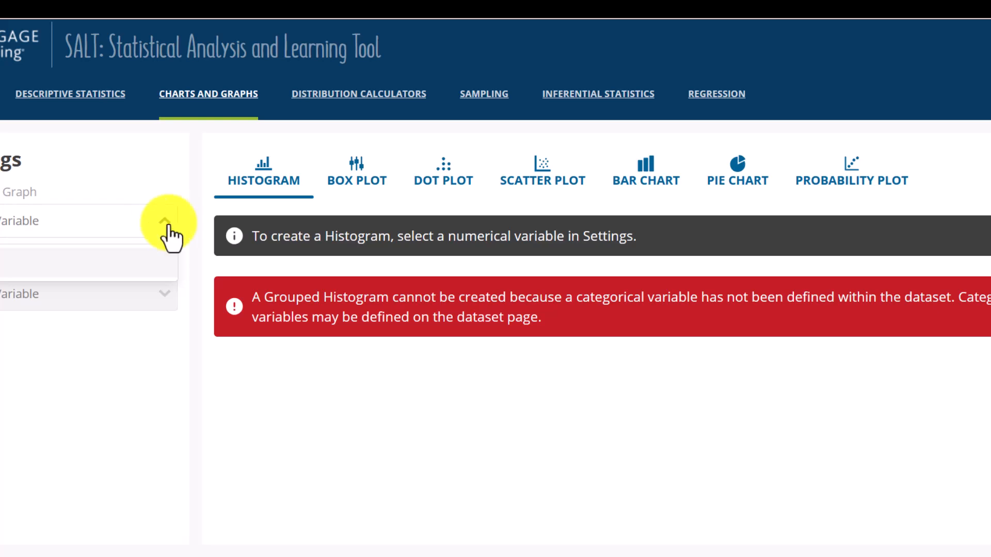
{"action": "left_click", "coordinate": [137, 215]}
{"action": "left_click", "coordinate": [21, 223]}
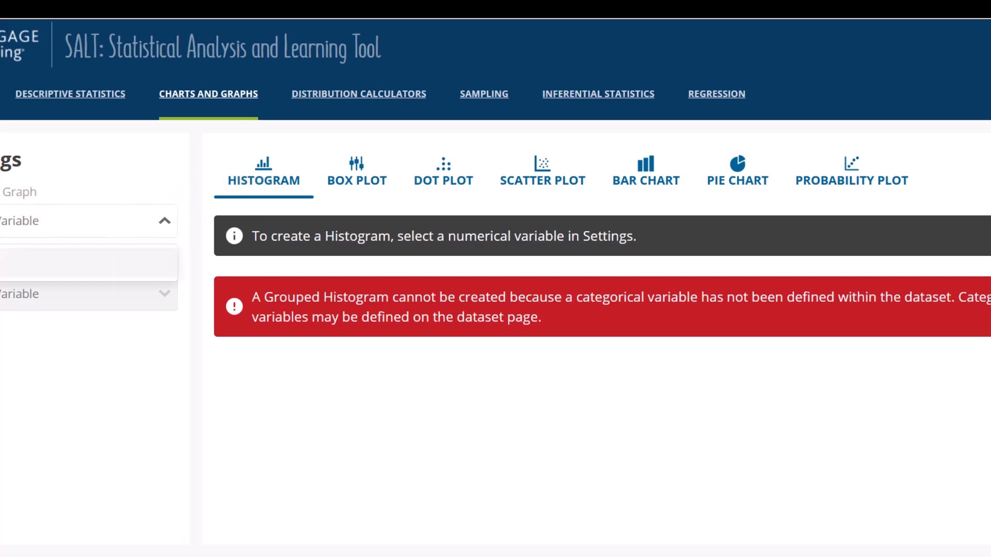
{"action": "left_click", "coordinate": [1, 262]}
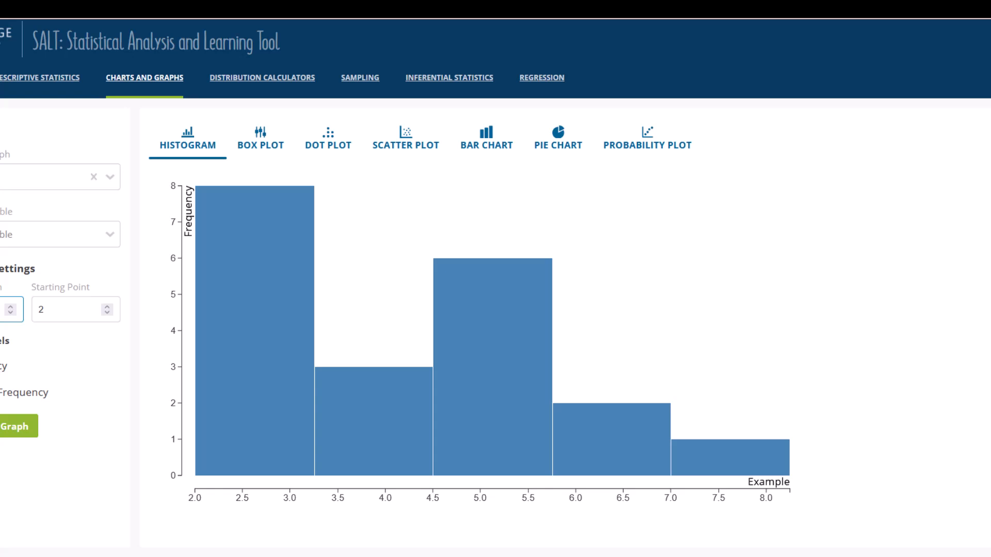
Redraw the histogram with a starting point of 0 and a bin width of 1.
{"action": "left_click", "coordinate": [85, 367]}
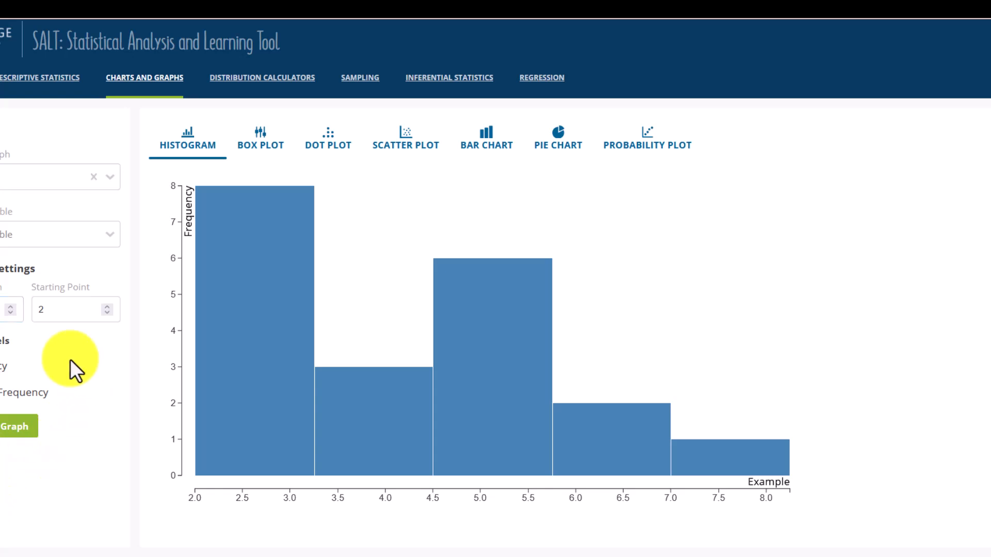
{"action": "left_click_drag", "start_coordinate": [106, 311], "coordinate": [14, 304]}
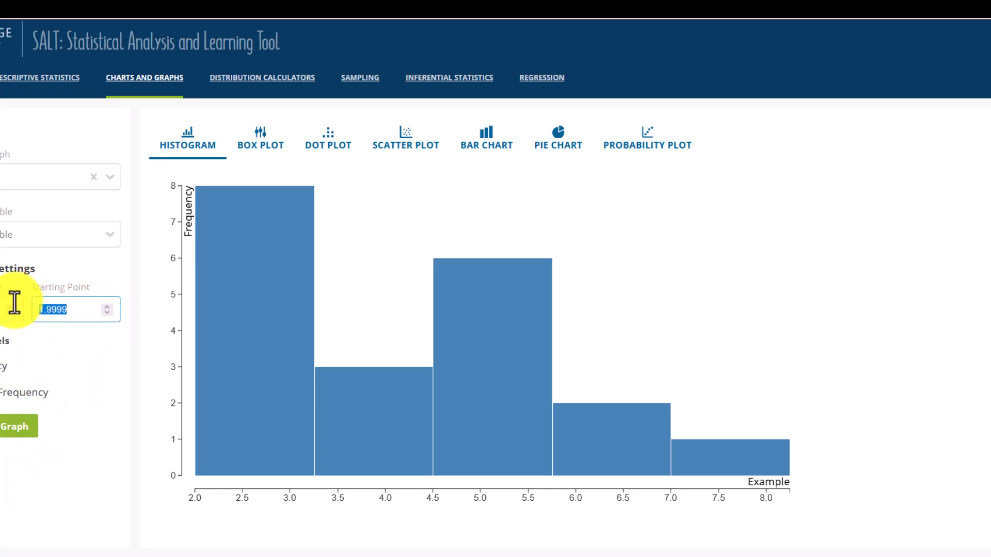
{"action": "type", "text": "0"}
{"action": "left_click", "coordinate": [3, 434]}
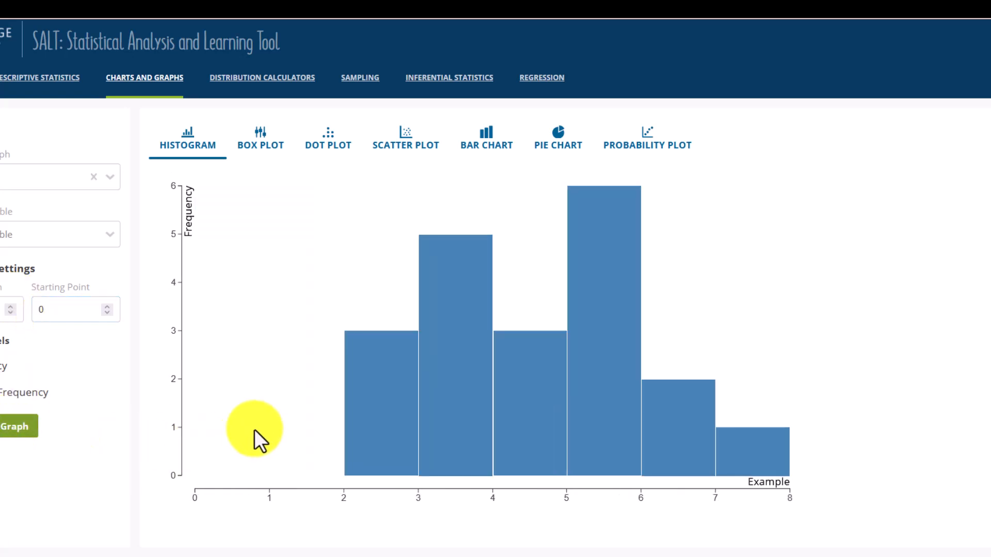
View the Example variable as a box plot and dot plot, and check the scatter plot, bar chart and pie chart options.
{"action": "left_click", "coordinate": [262, 152]}
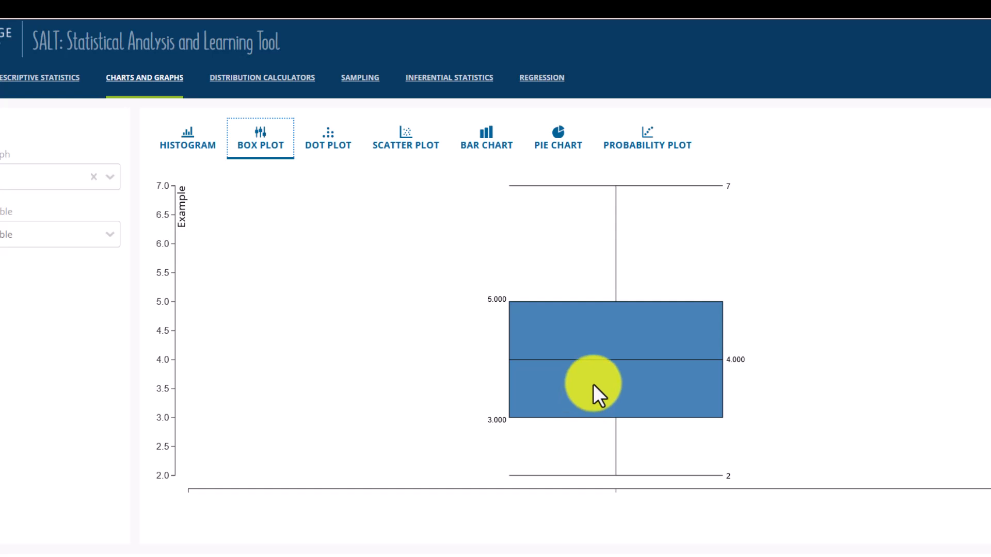
{"action": "left_click", "coordinate": [328, 144]}
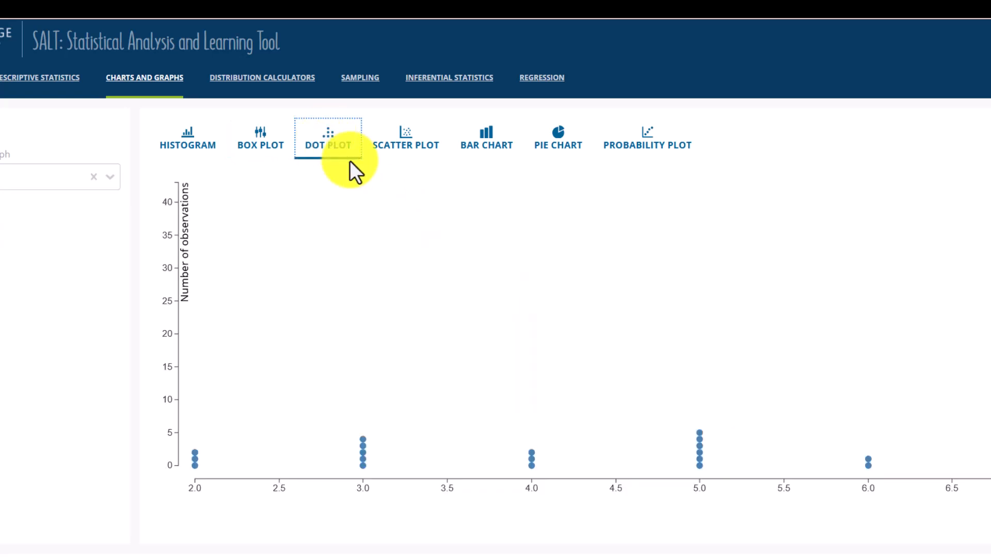
{"action": "left_click", "coordinate": [405, 150]}
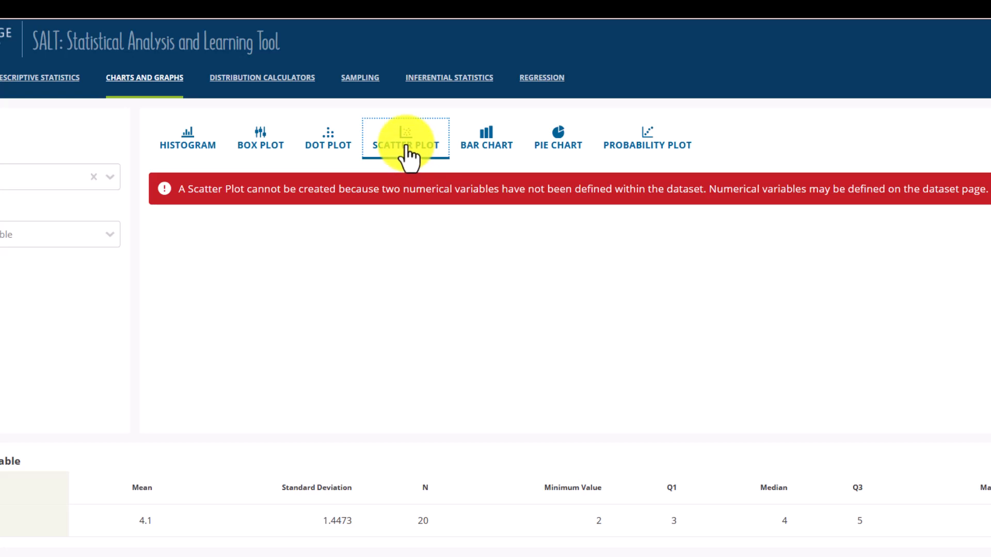
{"action": "left_click", "coordinate": [491, 145]}
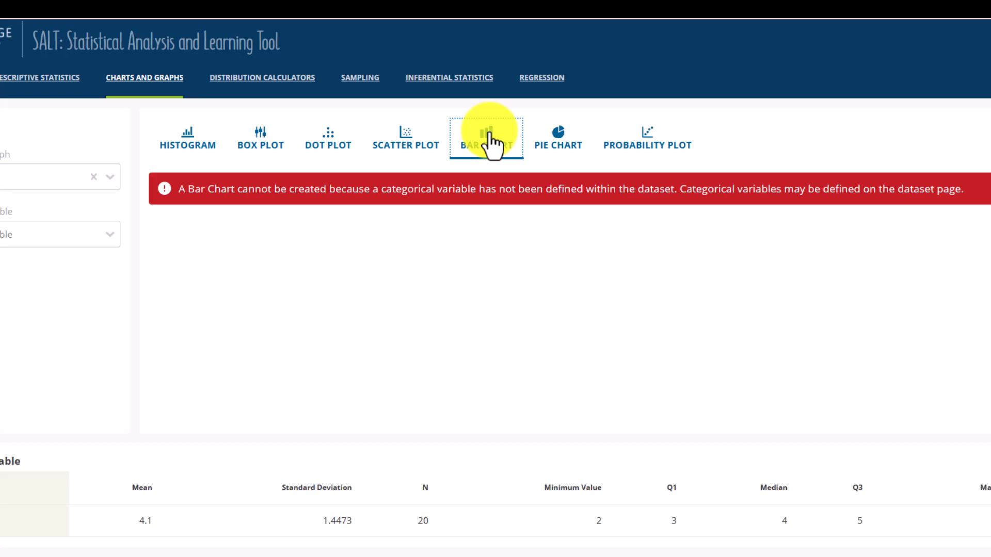
{"action": "left_click", "coordinate": [552, 138]}
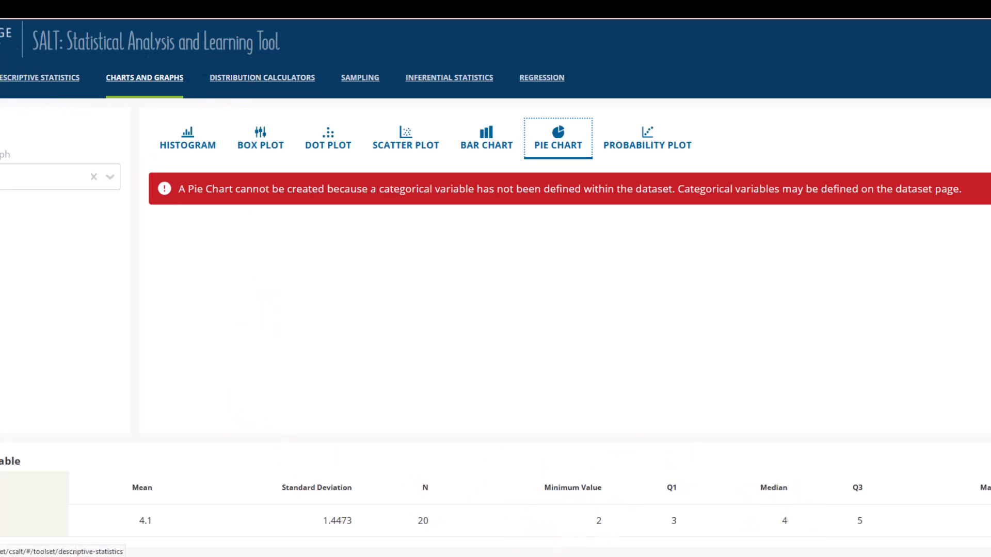
Open the distribution calculator and compare the right-tail, both-tails and central areas of the normal distribution.
{"action": "left_click", "coordinate": [295, 83]}
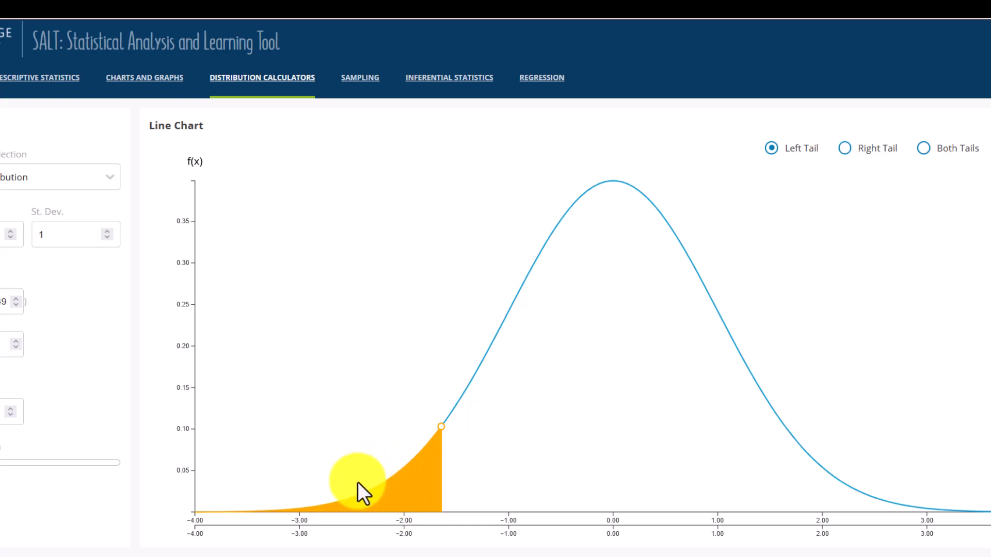
{"action": "left_click", "coordinate": [847, 148]}
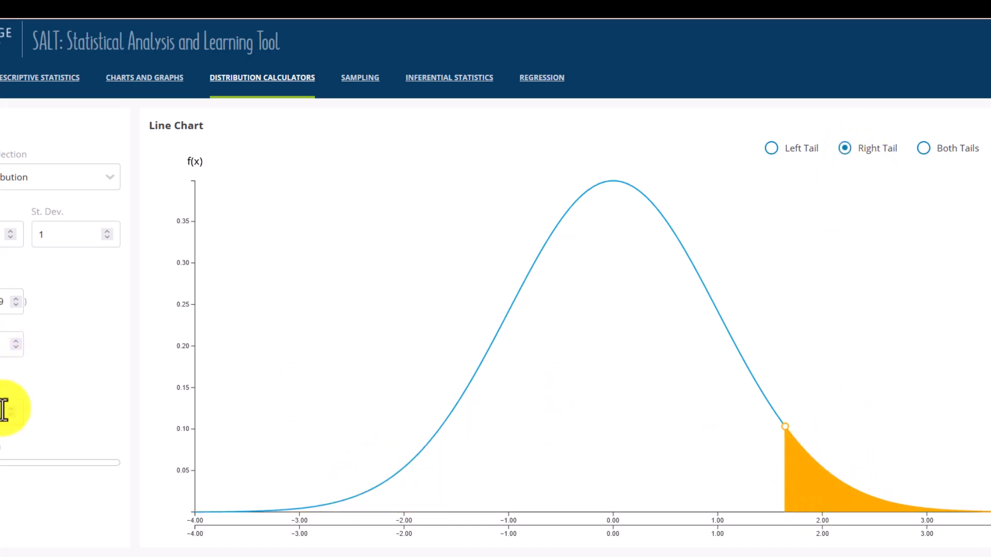
{"action": "left_click", "coordinate": [927, 149]}
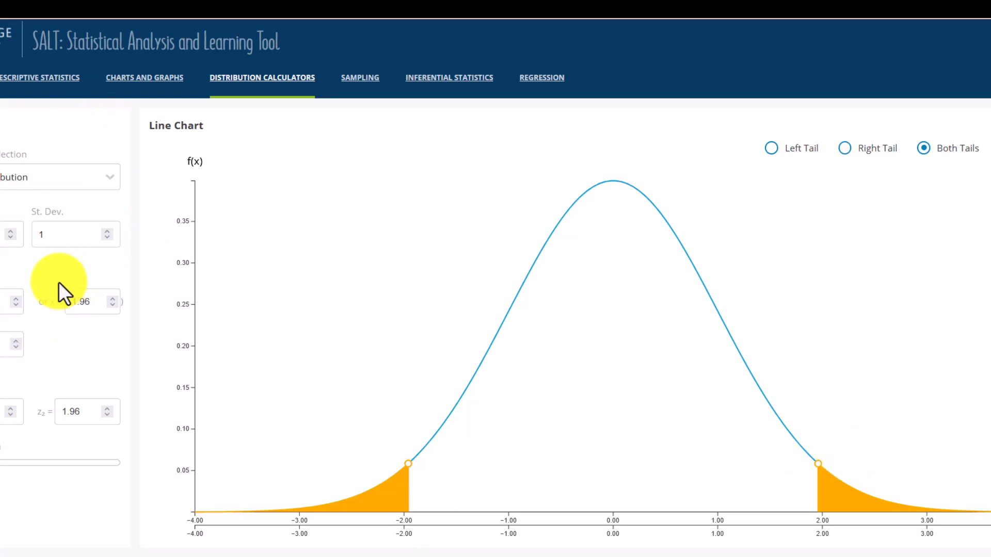
{"action": "left_click", "coordinate": [988, 149]}
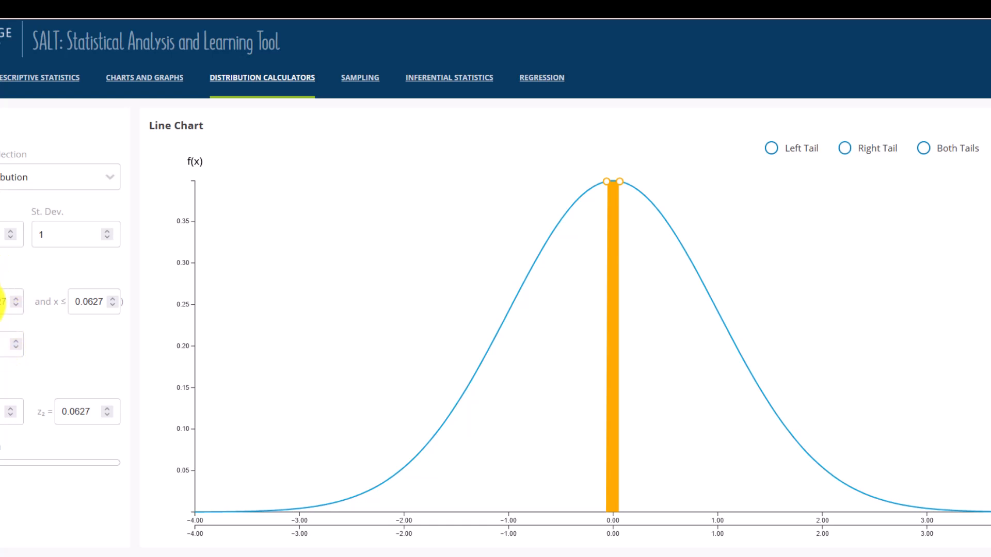
Using the left tail, calculate the probability for x up to 2.7 and the x value for a probability of 0.85.
{"action": "left_click", "coordinate": [772, 150]}
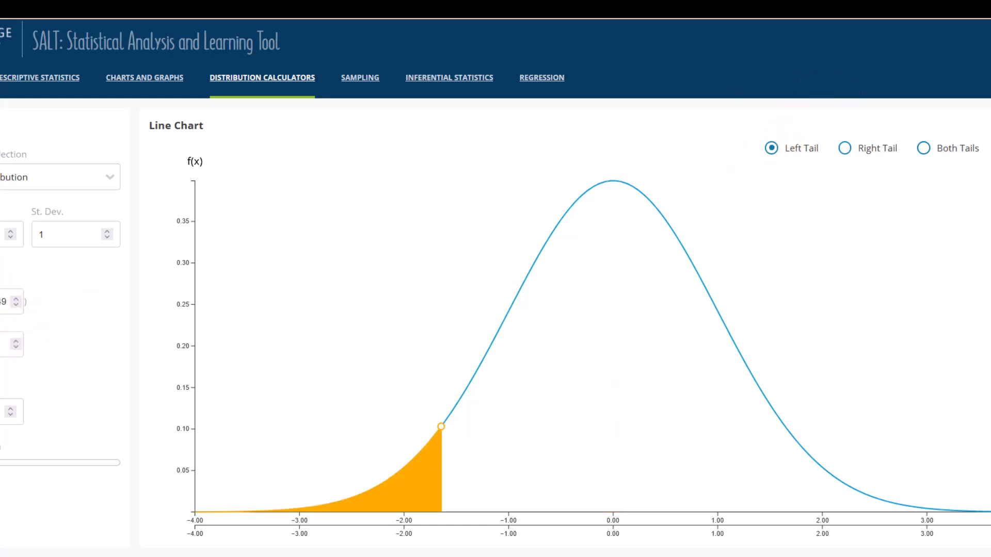
{"action": "double_click", "coordinate": [7, 304]}
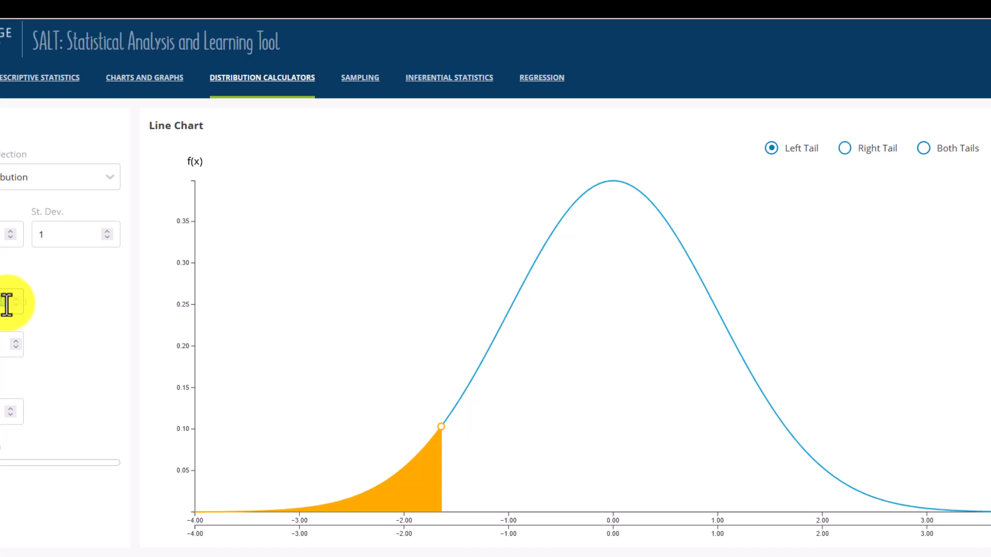
{"action": "type", "text": "2.7"}
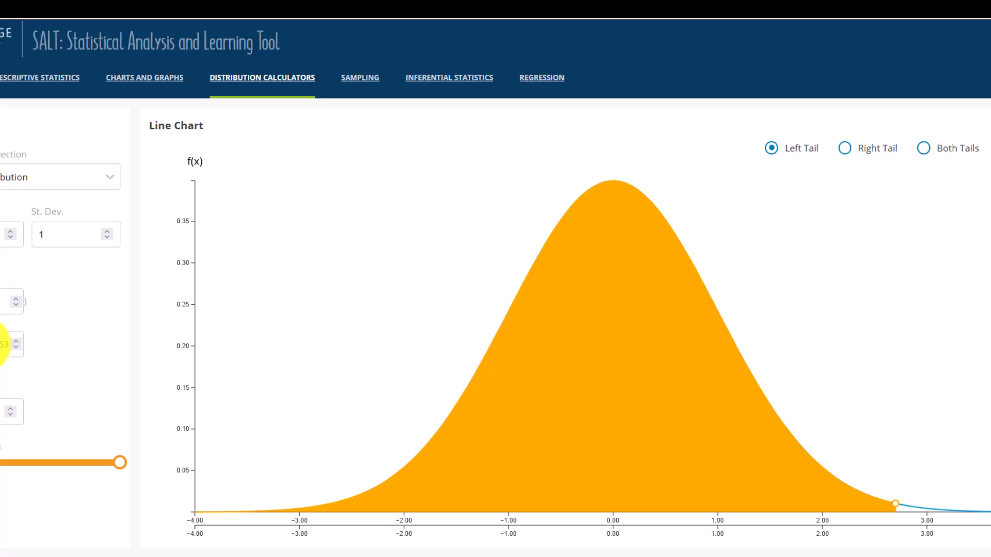
{"action": "left_click_drag", "start_coordinate": [2, 345], "coordinate": [38, 349]}
{"action": "type", "text": ".85"}
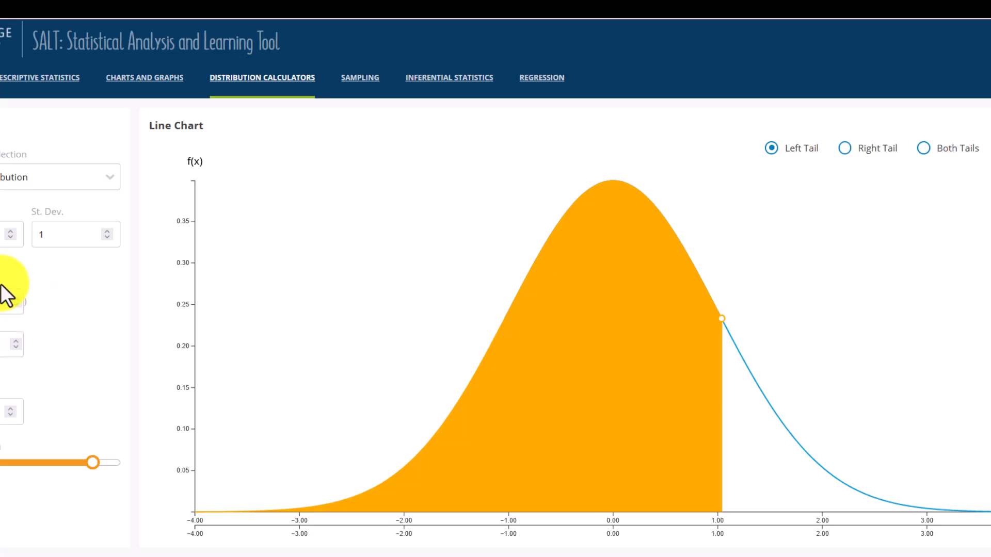
Set the normal distribution's mean to 100 and its standard deviation to 15.
{"action": "left_click", "coordinate": [4, 235]}
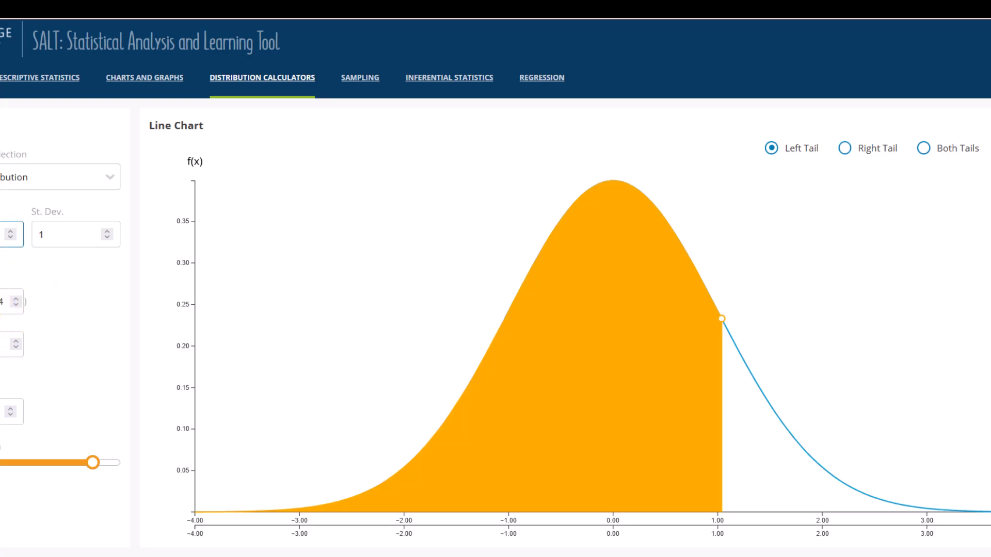
{"action": "type", "text": "100"}
{"action": "left_click", "coordinate": [53, 234]}
{"action": "type", "text": "5"}
{"action": "left_click", "coordinate": [26, 266]}
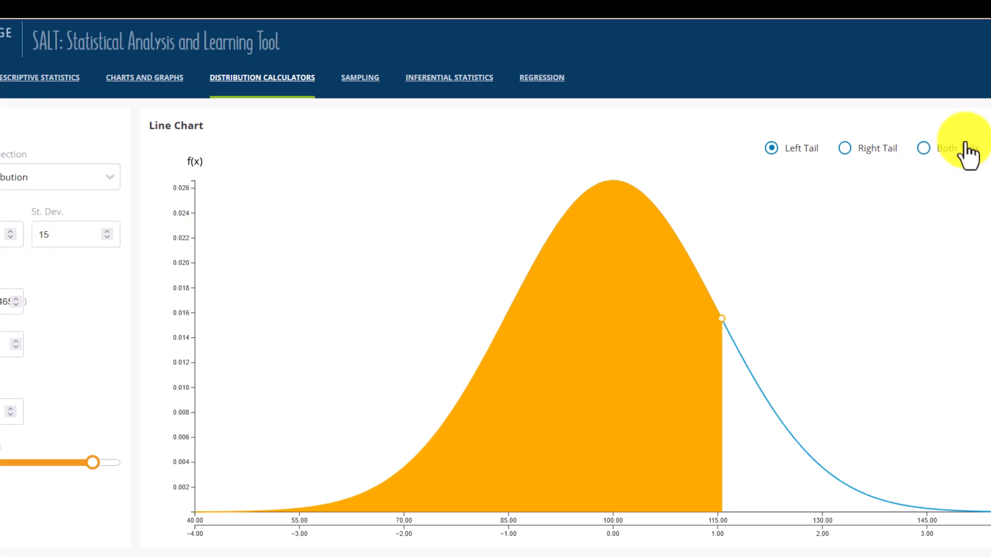
Switch to the central area of the distribution and find the bounds for a probability of 0.65.
{"action": "left_click", "coordinate": [990, 150]}
{"action": "left_click", "coordinate": [0, 345]}
{"action": "type", "text": ".65"}
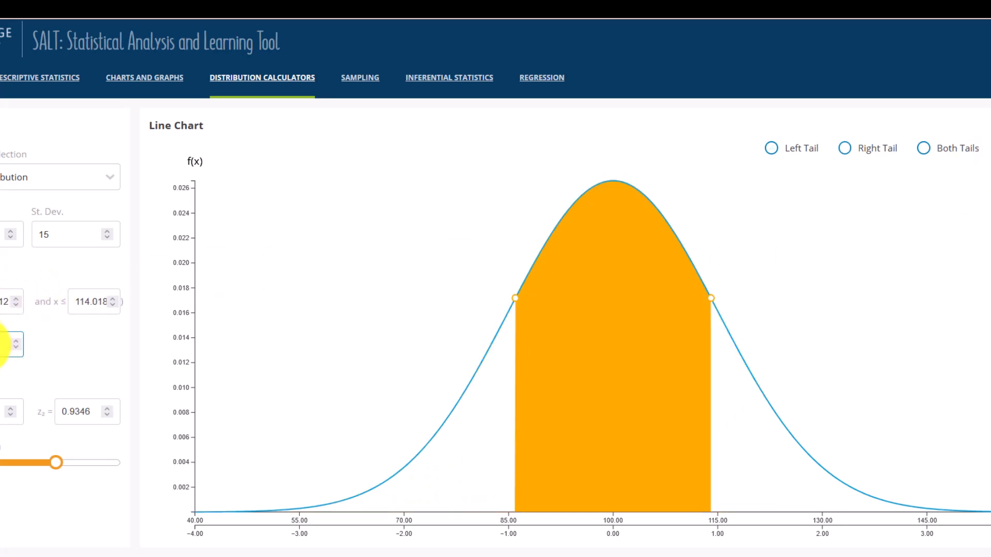
{"action": "left_click", "coordinate": [69, 354]}
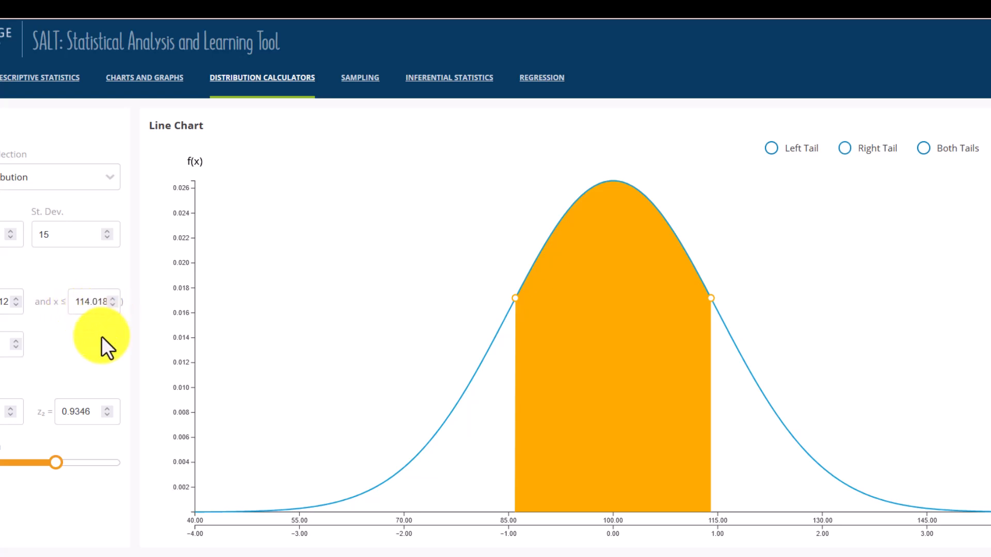
View the sampling page and the list of inferential statistics procedures, and return to the distribution calculators.
{"action": "left_click", "coordinate": [370, 77]}
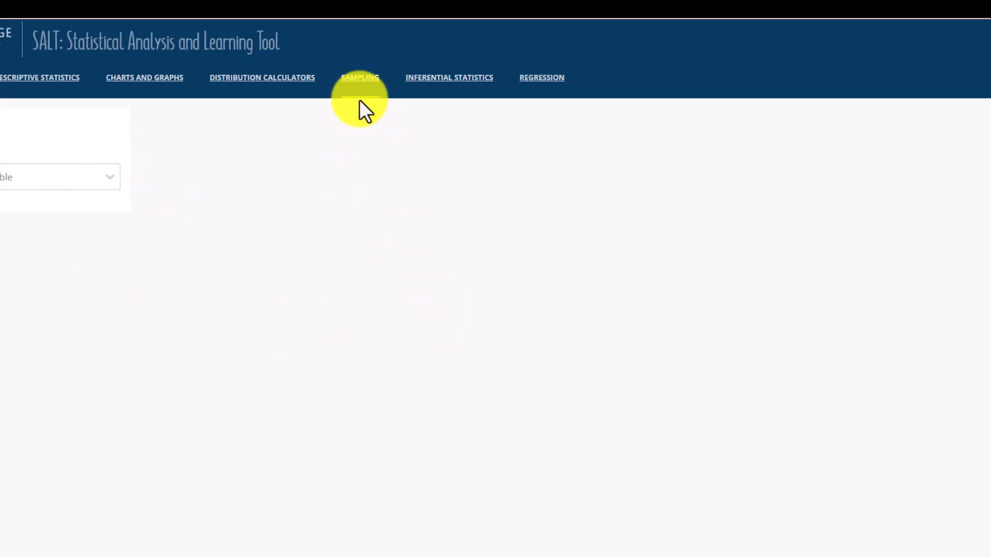
{"action": "left_click", "coordinate": [450, 82]}
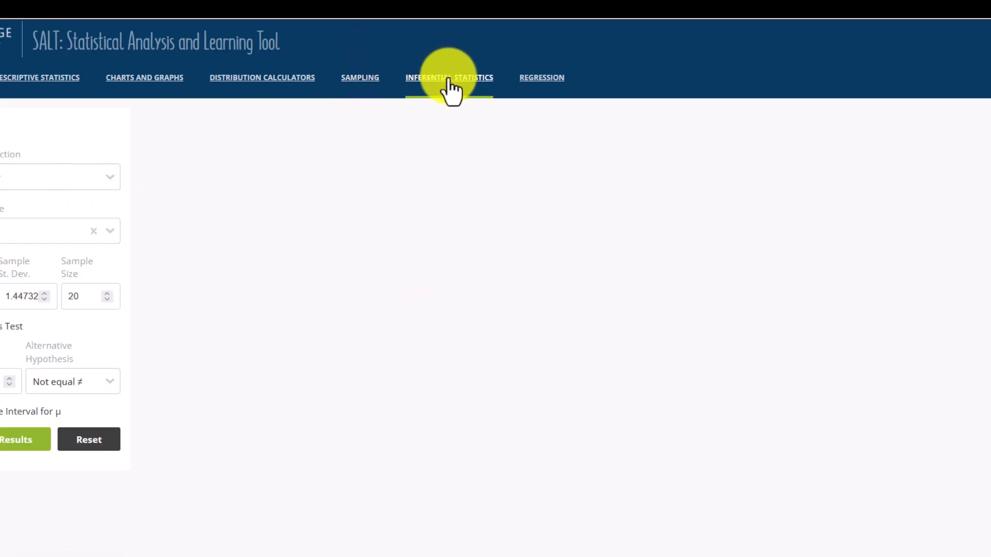
{"action": "left_click", "coordinate": [15, 180]}
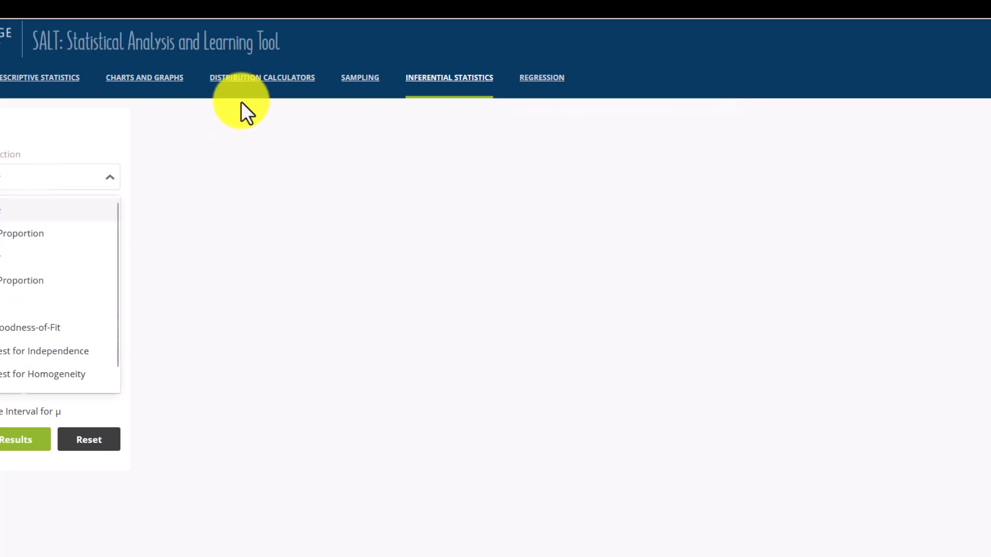
{"action": "left_click", "coordinate": [279, 79]}
Compare the left-tail, right-tail, both-tails and between probabilities of the binomial distribution, and display the t distribution.
{"action": "left_click", "coordinate": [44, 180]}
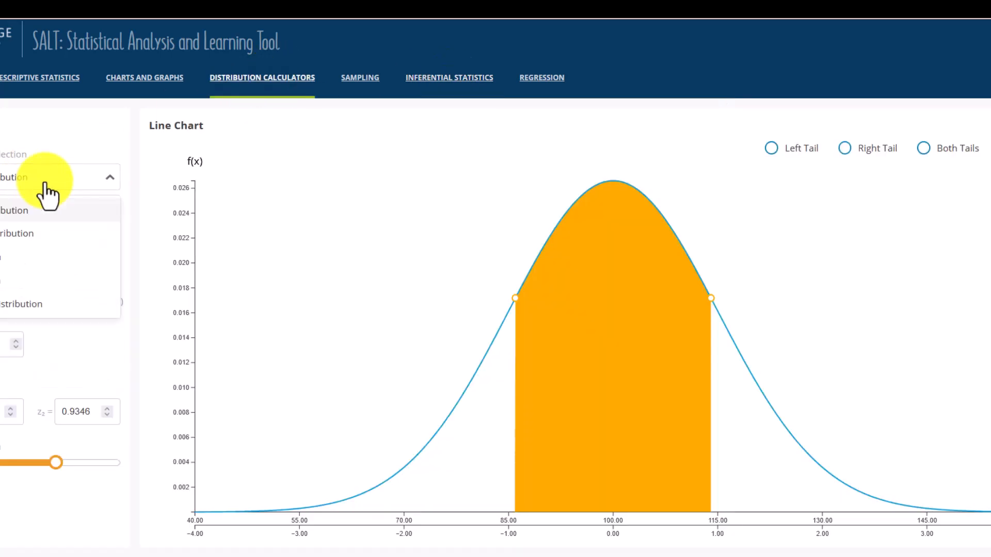
{"action": "left_click", "coordinate": [10, 233]}
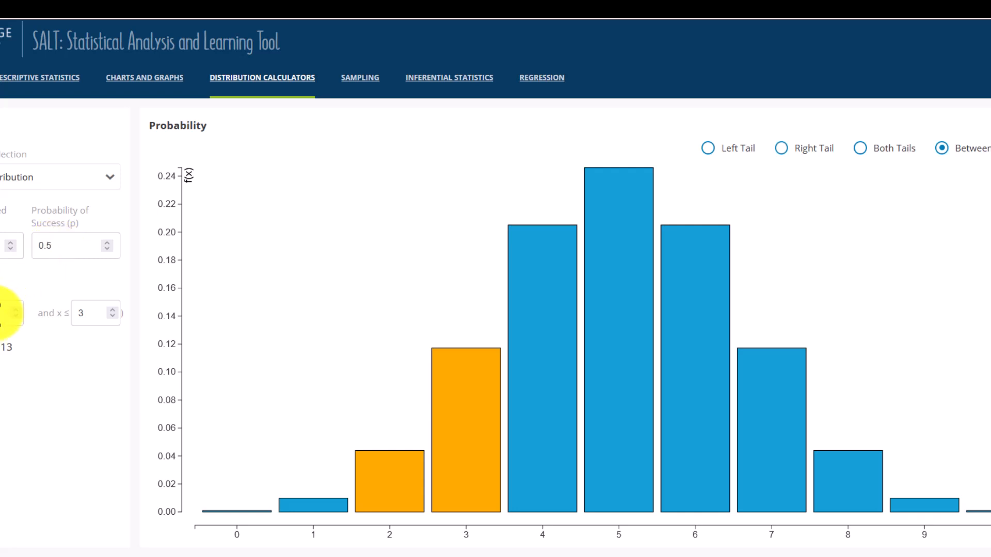
{"action": "left_click", "coordinate": [708, 148]}
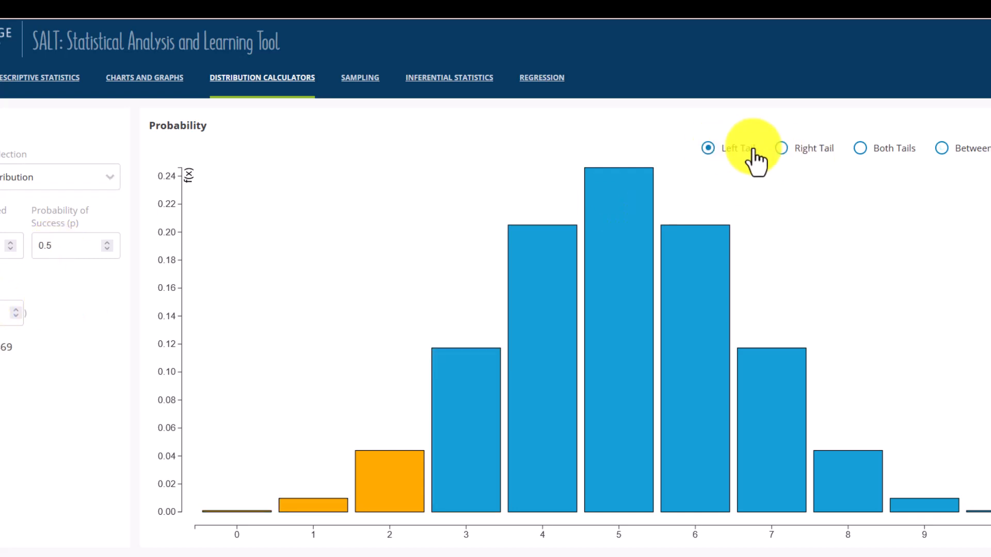
{"action": "left_click", "coordinate": [780, 150]}
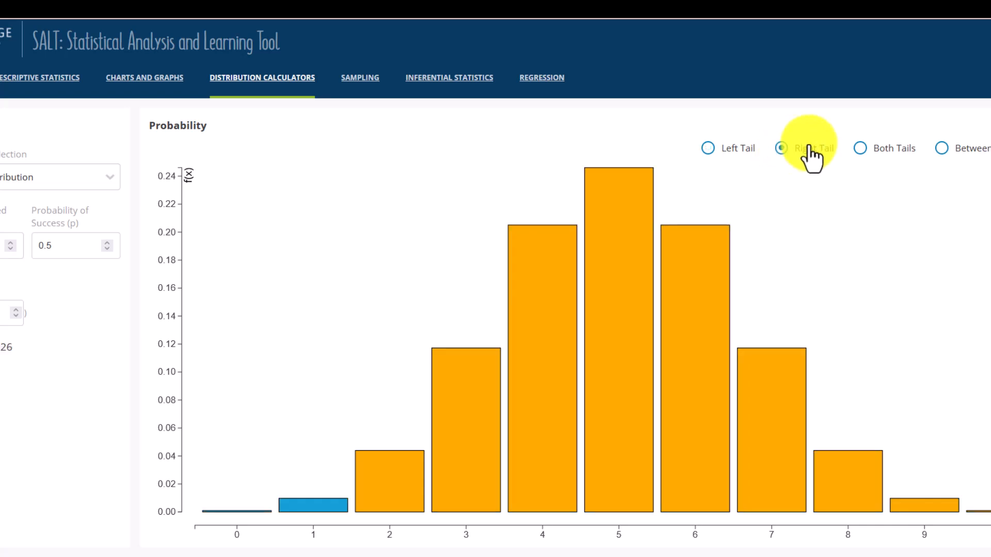
{"action": "left_click", "coordinate": [859, 149]}
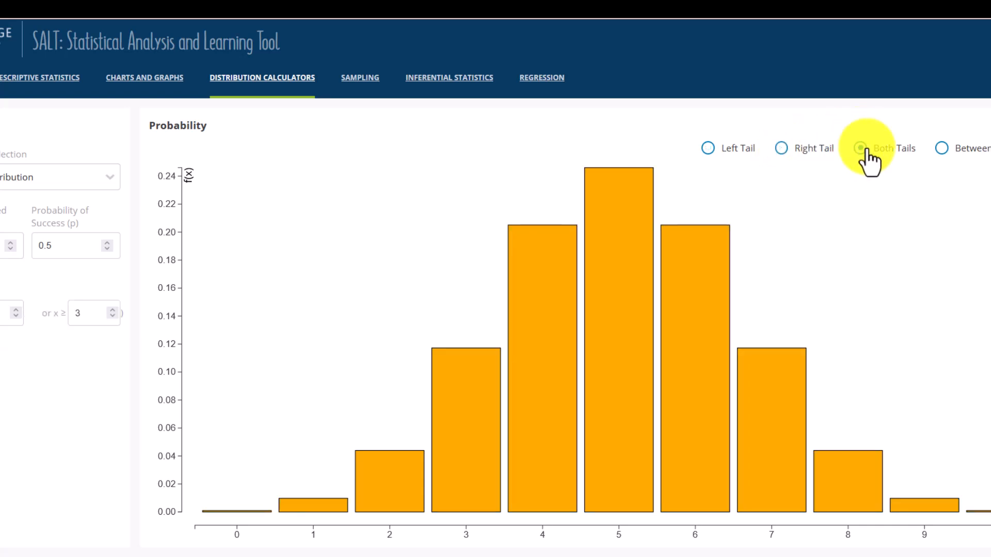
{"action": "left_click", "coordinate": [941, 148]}
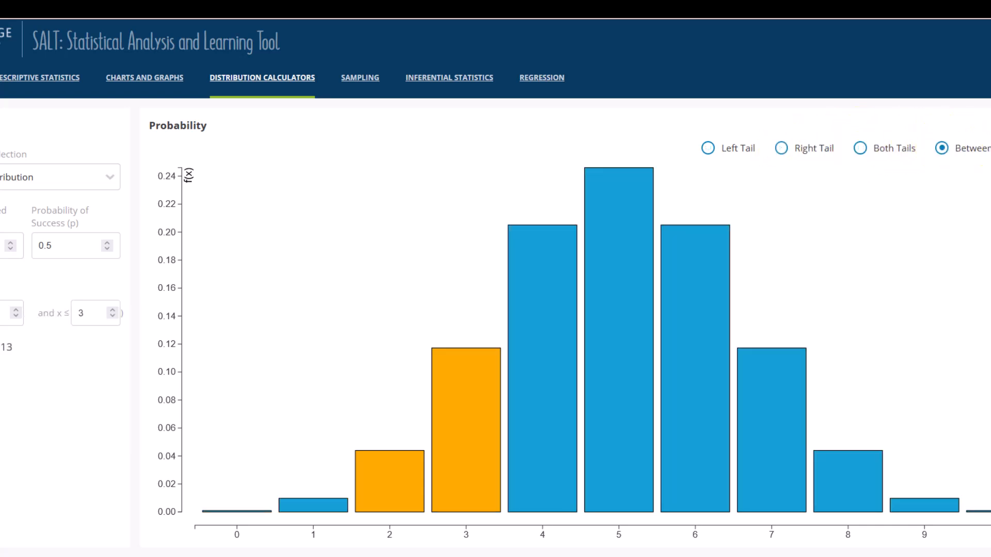
{"action": "left_click", "coordinate": [990, 148]}
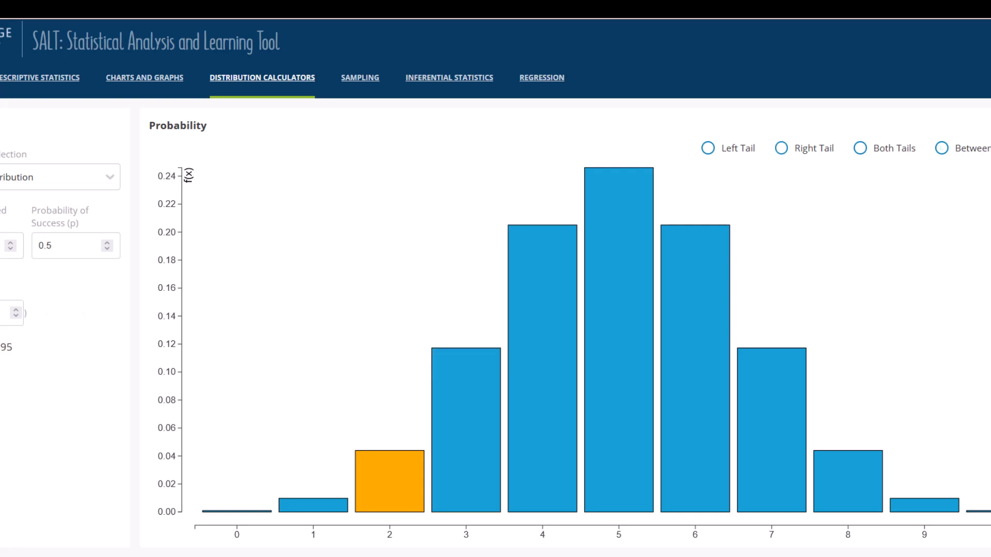
{"action": "left_click", "coordinate": [62, 178]}
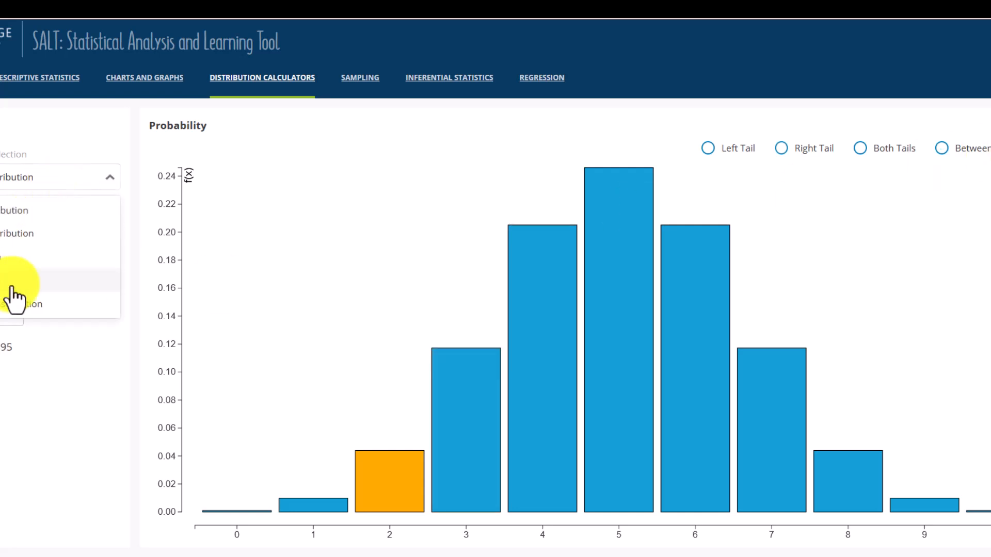
{"action": "left_click", "coordinate": [5, 257]}
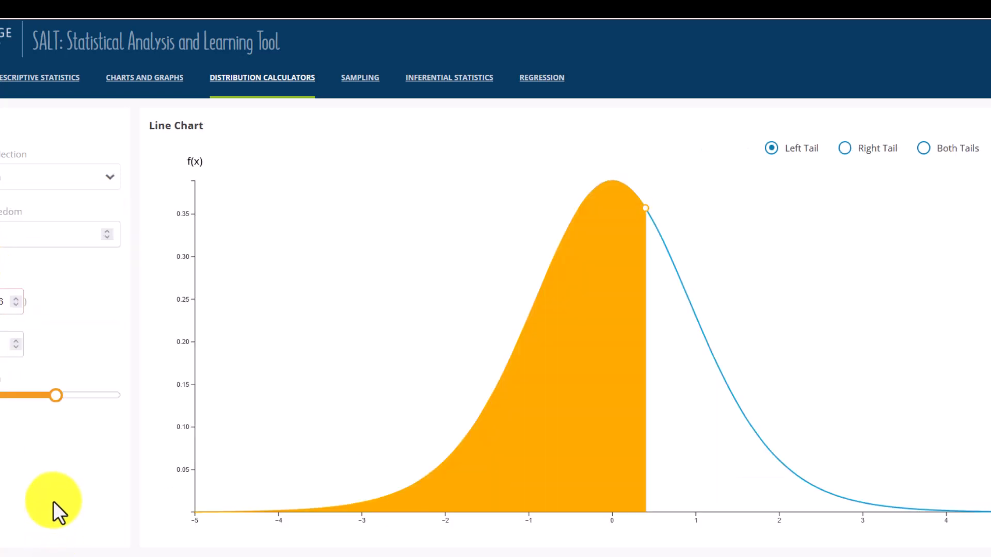
Set up the One Sample t procedure under inferential statistics with the Example variable.
{"action": "left_click", "coordinate": [458, 80]}
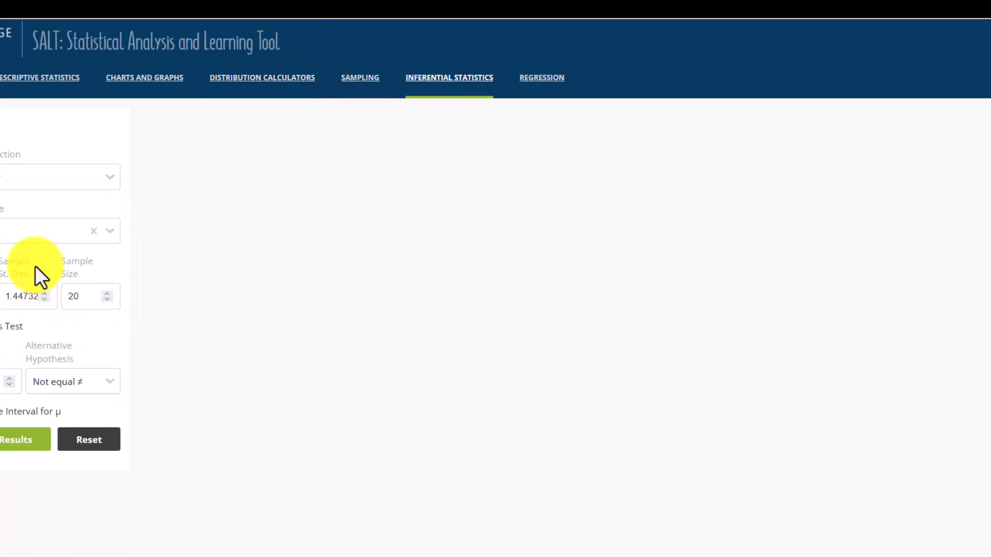
{"action": "left_click", "coordinate": [120, 176]}
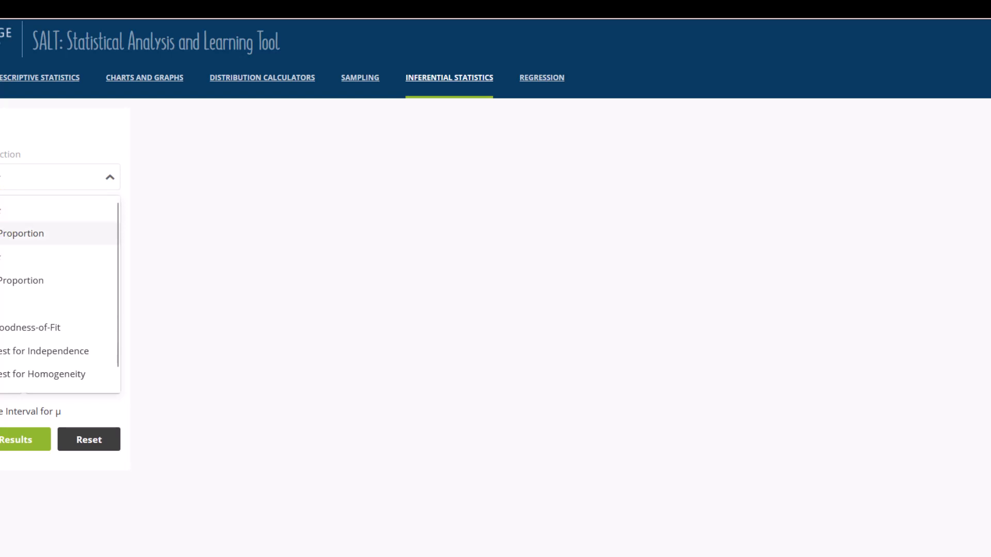
{"action": "left_click", "coordinate": [28, 238]}
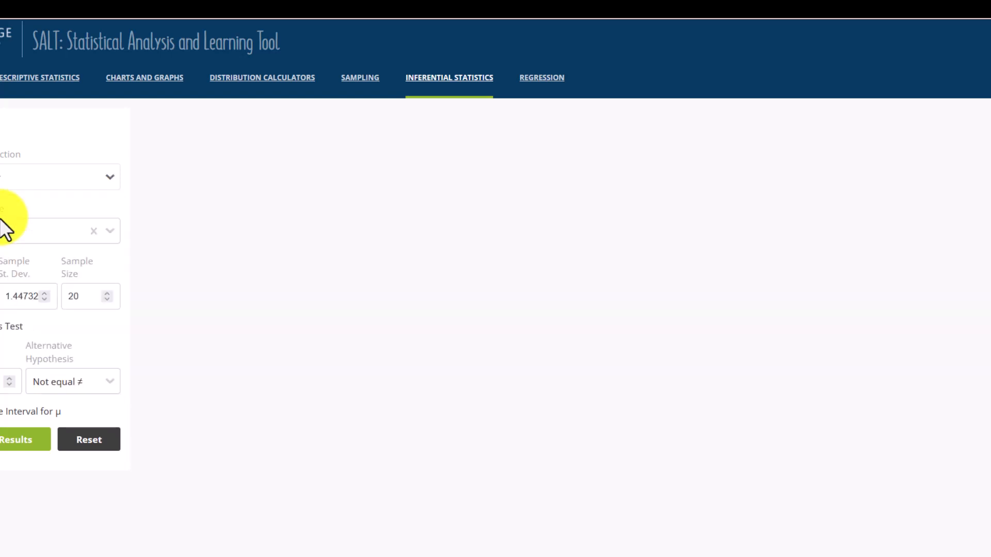
{"action": "left_click", "coordinate": [104, 241]}
{"action": "left_click", "coordinate": [3, 267]}
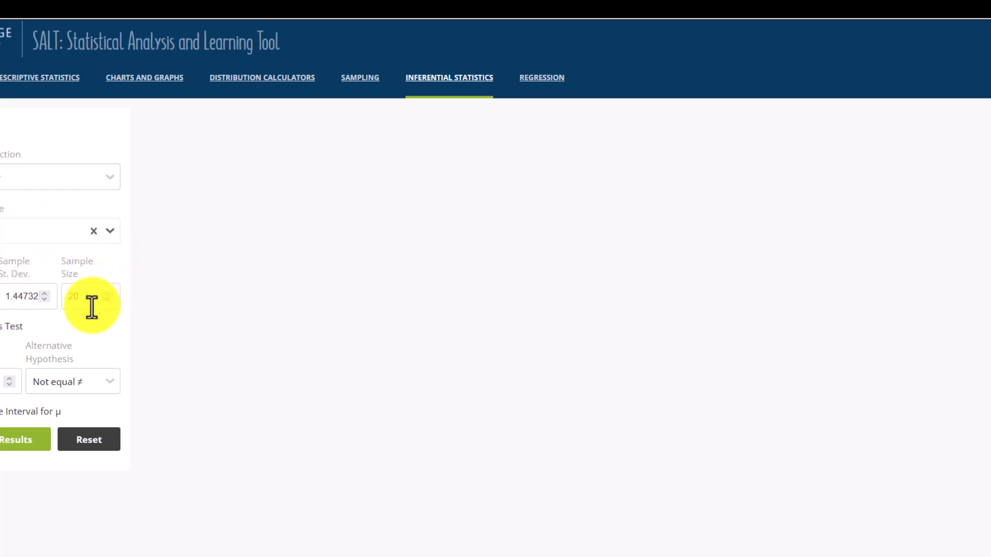
Run the hypothesis test of μ = 4 with a less-than alternative, and generate the 95% confidence interval for the mean.
{"action": "left_click", "coordinate": [2, 381]}
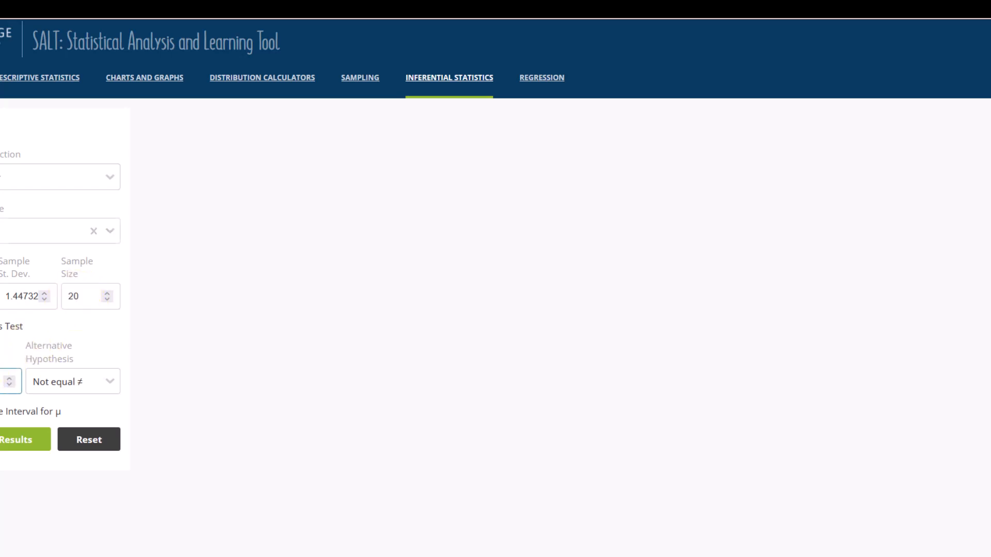
{"action": "left_click", "coordinate": [64, 388]}
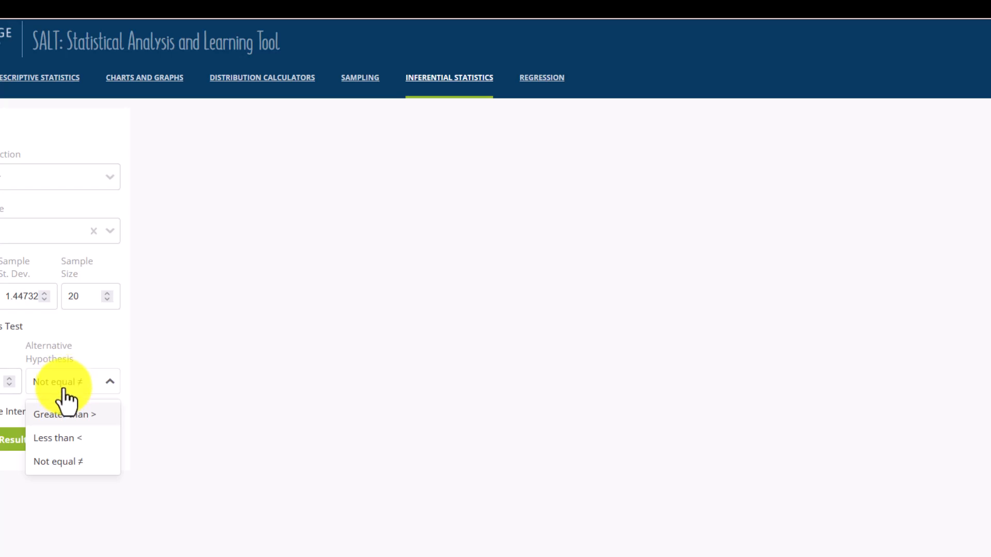
{"action": "left_click", "coordinate": [47, 439]}
{"action": "left_click", "coordinate": [9, 440]}
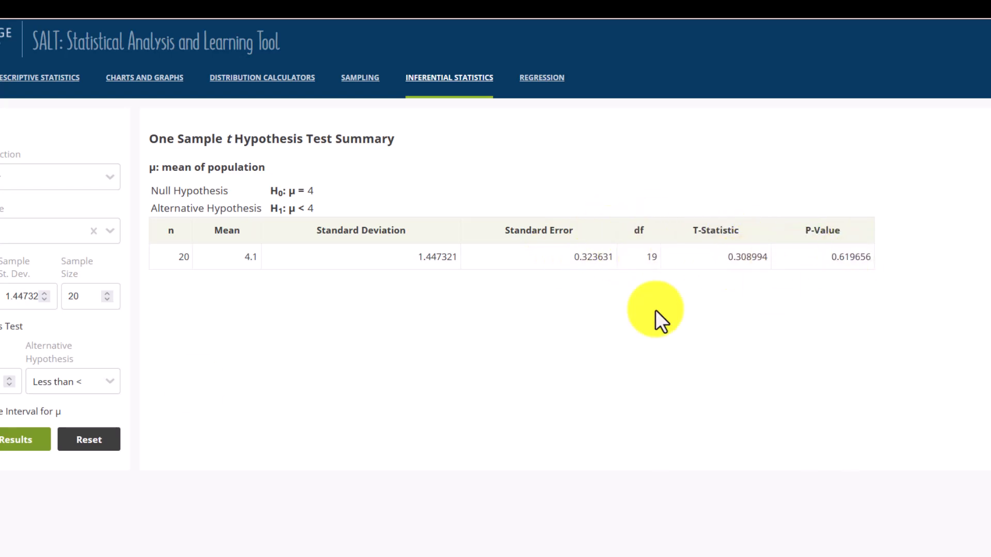
{"action": "left_click", "coordinate": [2, 411]}
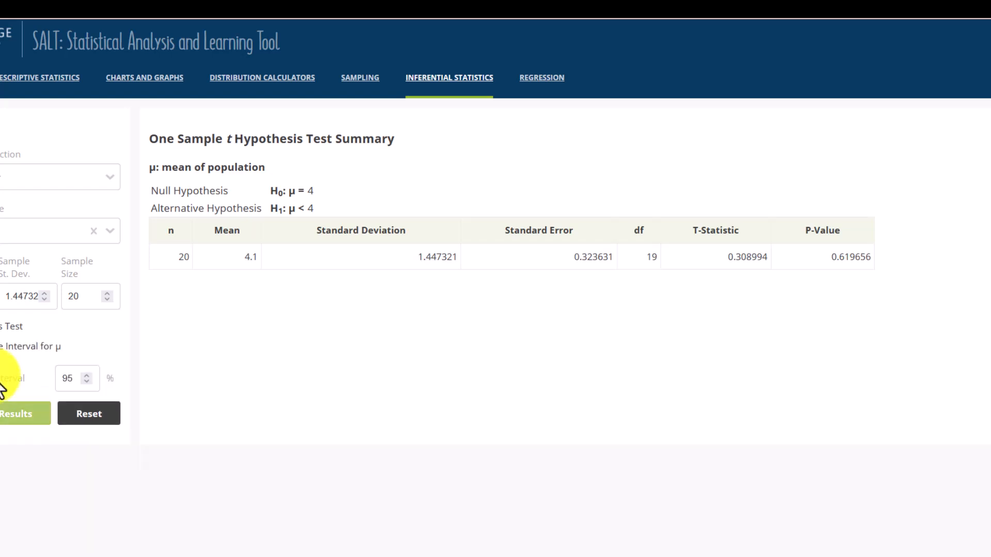
{"action": "left_click", "coordinate": [2, 417]}
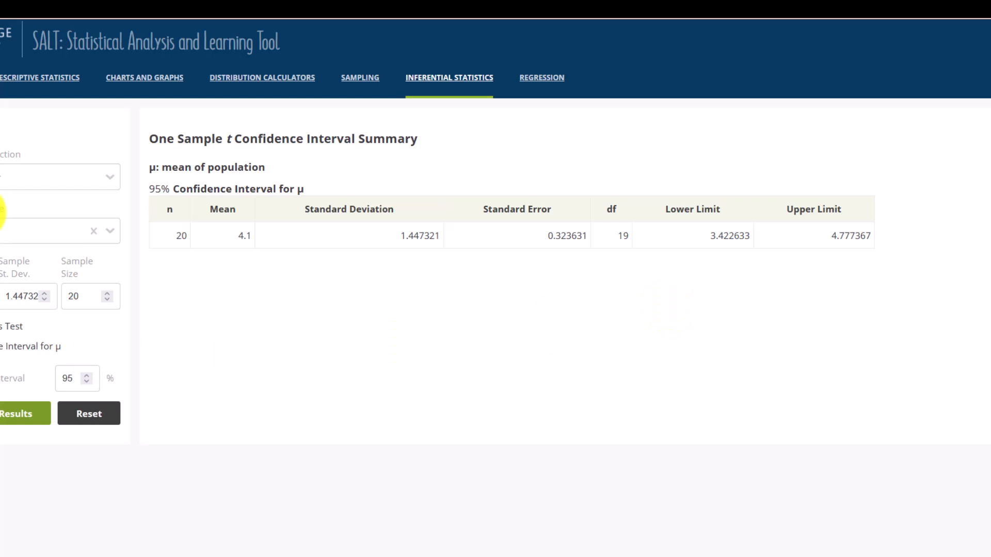
Generate the 95% One Sample Proportion confidence interval for 45 successes in 90 trials.
{"action": "left_click", "coordinate": [13, 177]}
{"action": "left_click", "coordinate": [12, 237]}
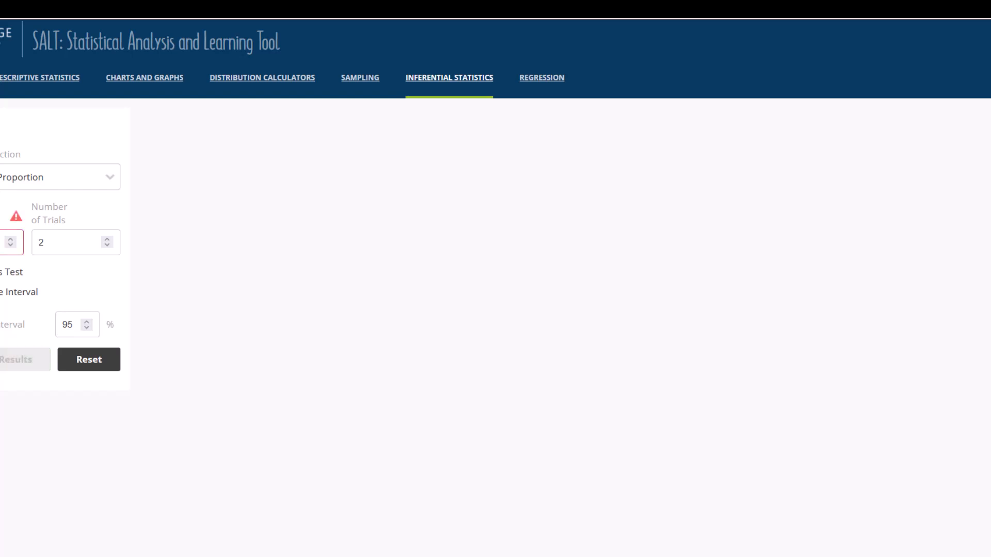
{"action": "left_click", "coordinate": [53, 250]}
{"action": "type", "text": "90"}
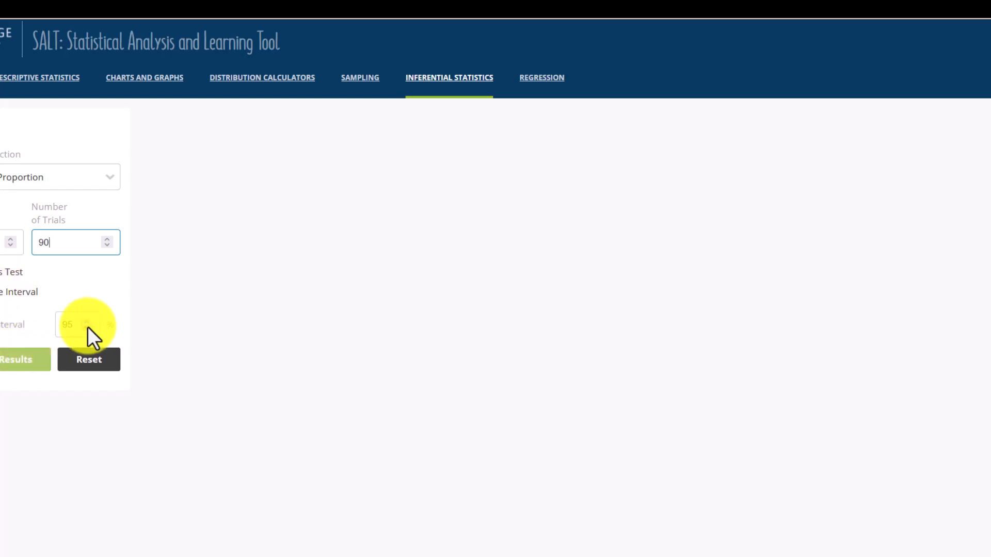
{"action": "left_click", "coordinate": [11, 365]}
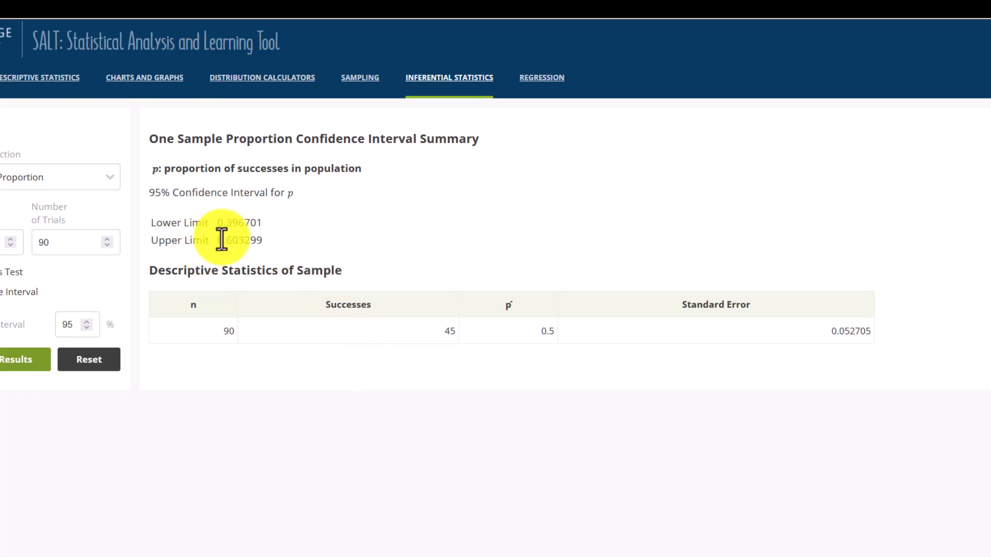
View the regression page, return to the dataset page and open the Cengage Dataset Hub.
{"action": "left_click", "coordinate": [544, 79]}
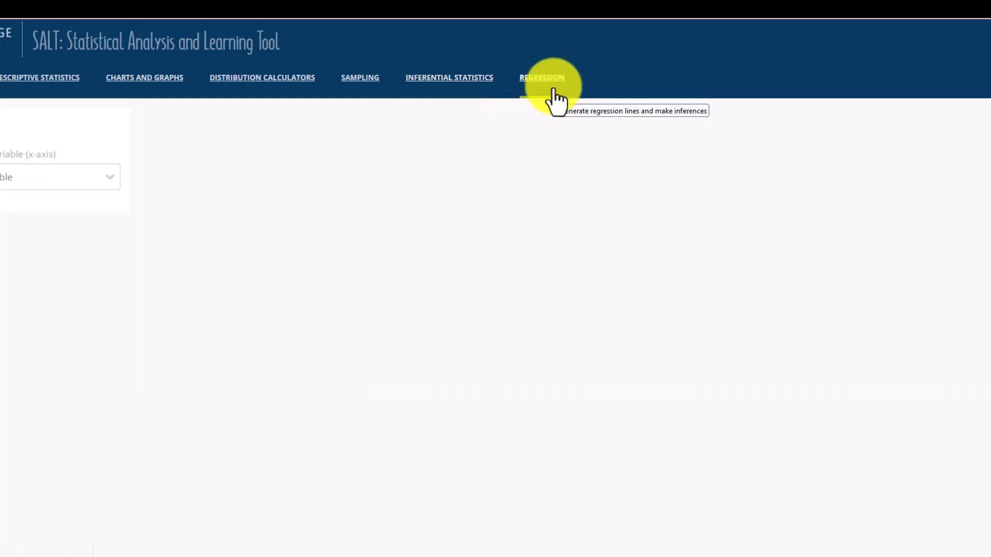
{"action": "left_click", "coordinate": [0, 78]}
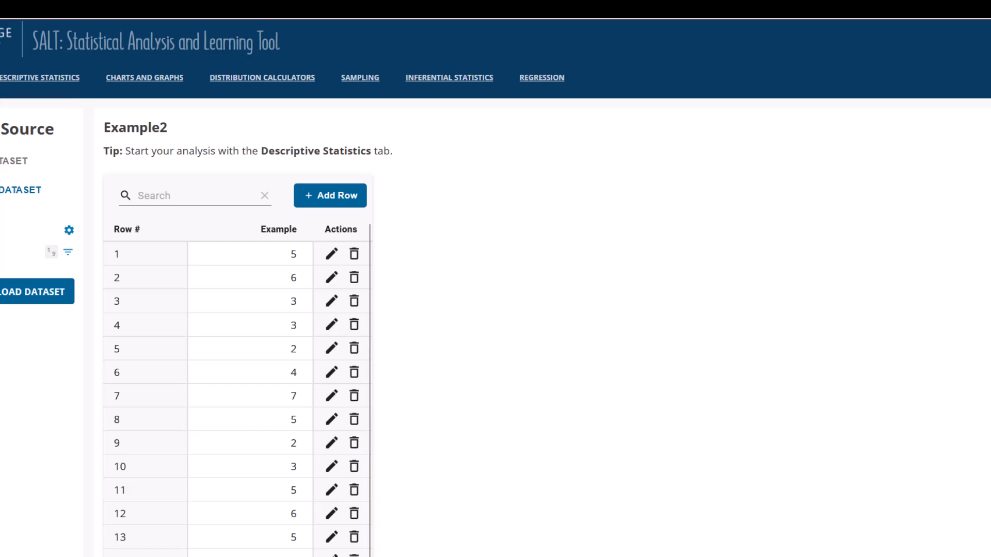
{"action": "left_click", "coordinate": [0, 194]}
{"action": "left_click", "coordinate": [3, 164]}
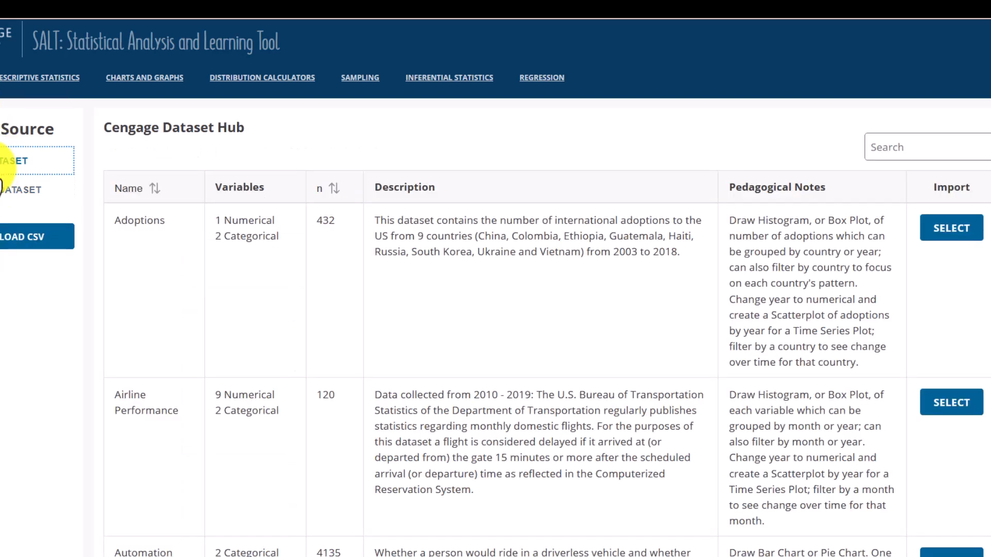
Find the Boston Marathon dataset in the hub and import it with all of its variables.
{"action": "scroll", "coordinate": [267, 261], "scroll_direction": "down", "scroll_amount": 3}
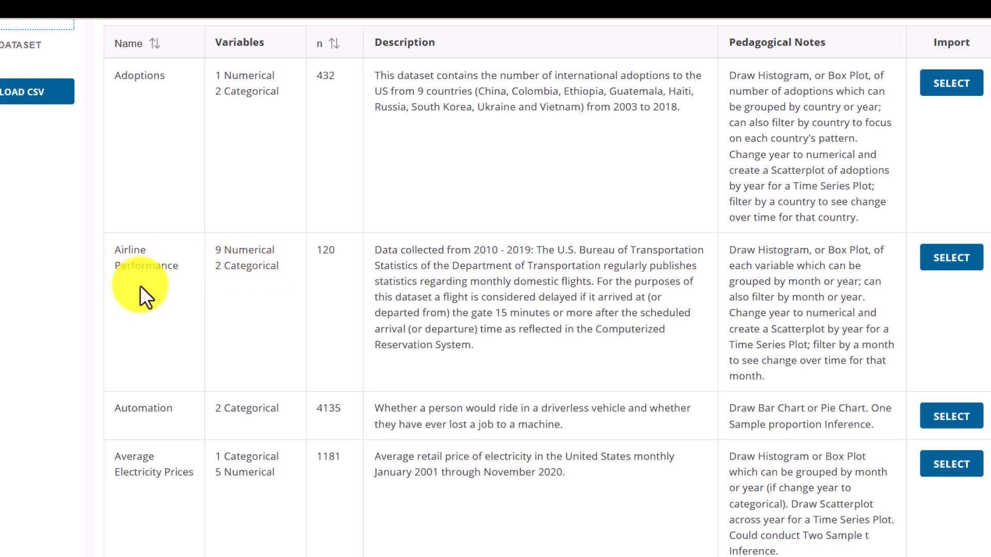
{"action": "scroll", "coordinate": [141, 286], "scroll_direction": "down", "scroll_amount": 9}
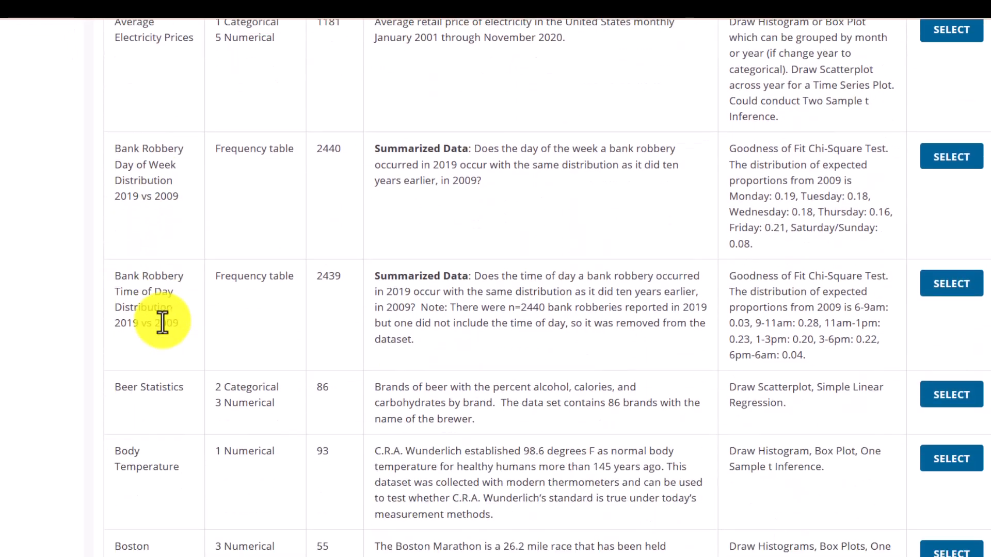
{"action": "scroll", "coordinate": [163, 322], "scroll_direction": "down", "scroll_amount": 3}
{"action": "scroll", "coordinate": [190, 289], "scroll_direction": "down", "scroll_amount": 3}
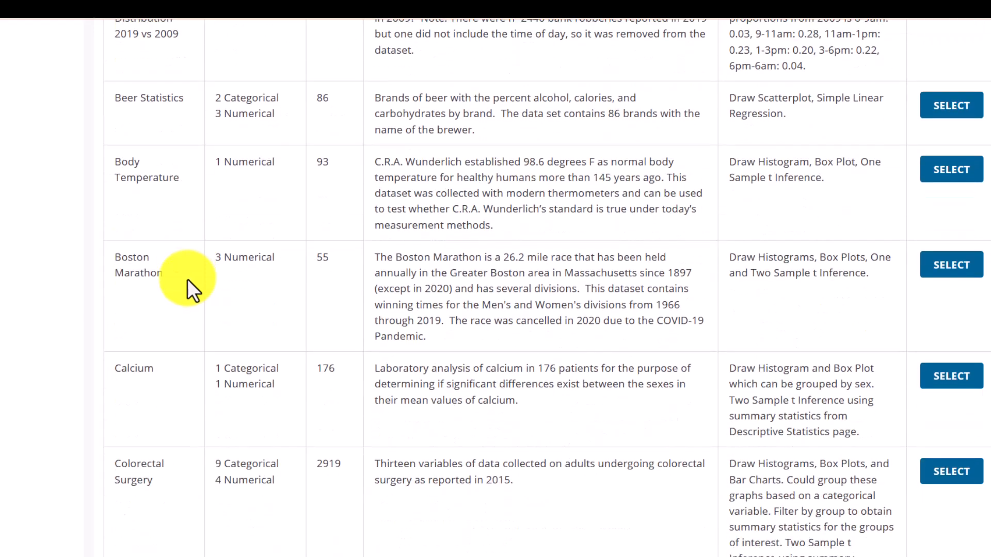
{"action": "scroll", "coordinate": [171, 212], "scroll_direction": "down", "scroll_amount": 2}
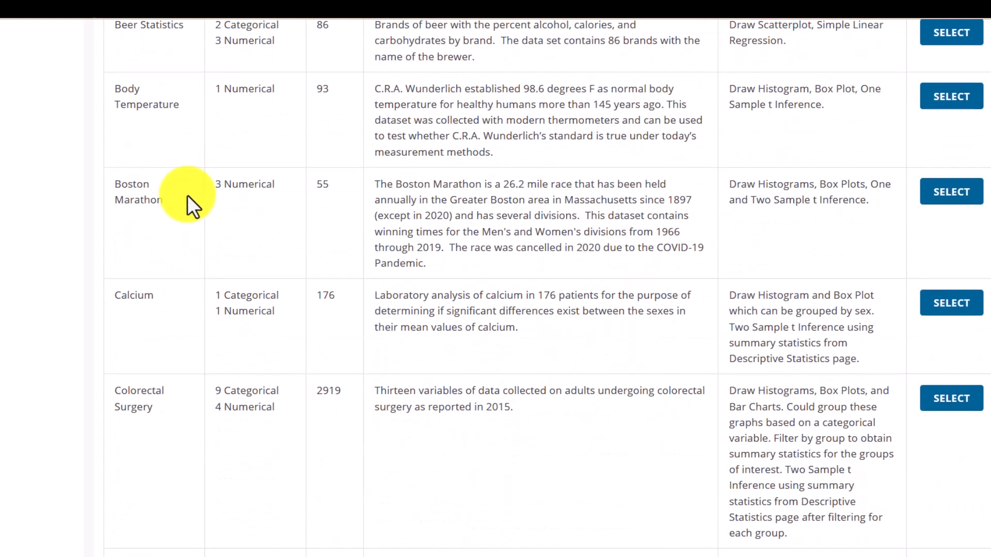
{"action": "left_click", "coordinate": [958, 199]}
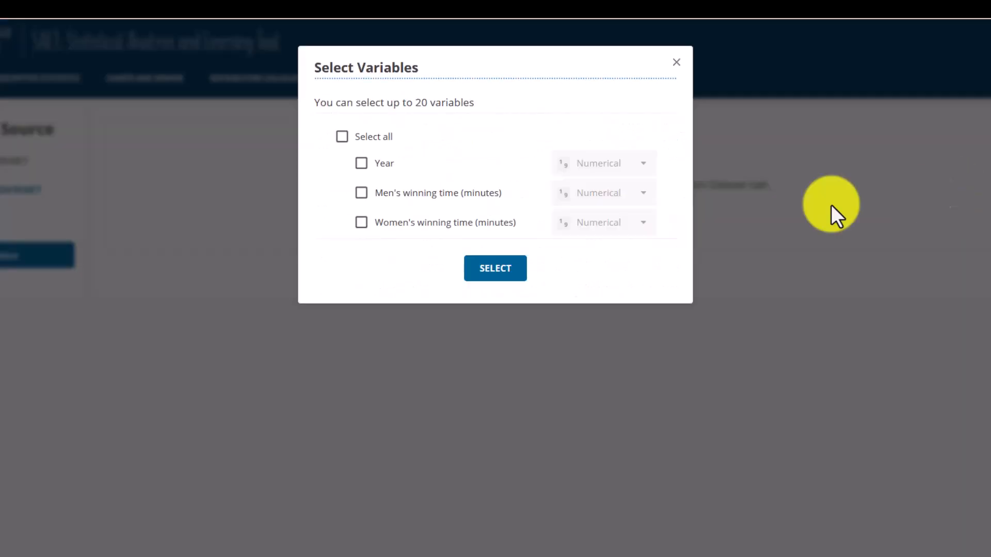
{"action": "left_click", "coordinate": [345, 142]}
{"action": "left_click", "coordinate": [507, 278]}
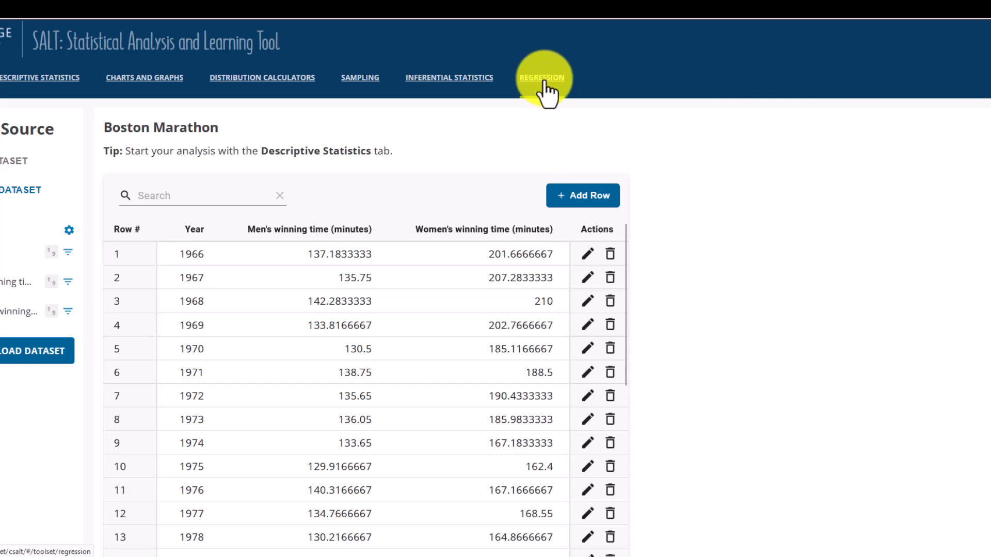
Create a regression scatter plot with women's winning time on the x-axis and men's winning time on the y-axis.
{"action": "left_click", "coordinate": [543, 80]}
{"action": "left_click", "coordinate": [99, 193]}
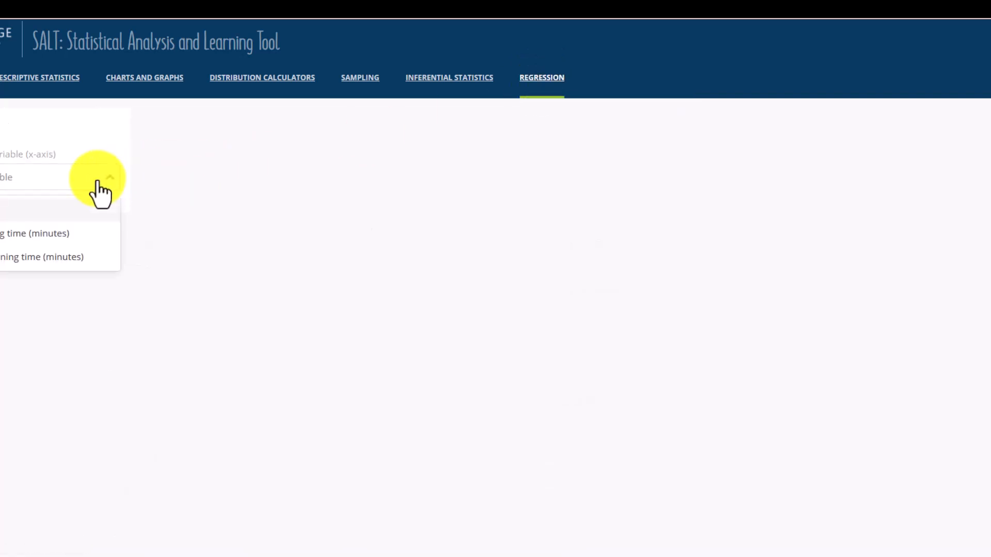
{"action": "left_click", "coordinate": [44, 258]}
{"action": "left_click", "coordinate": [41, 231]}
{"action": "left_click", "coordinate": [16, 297]}
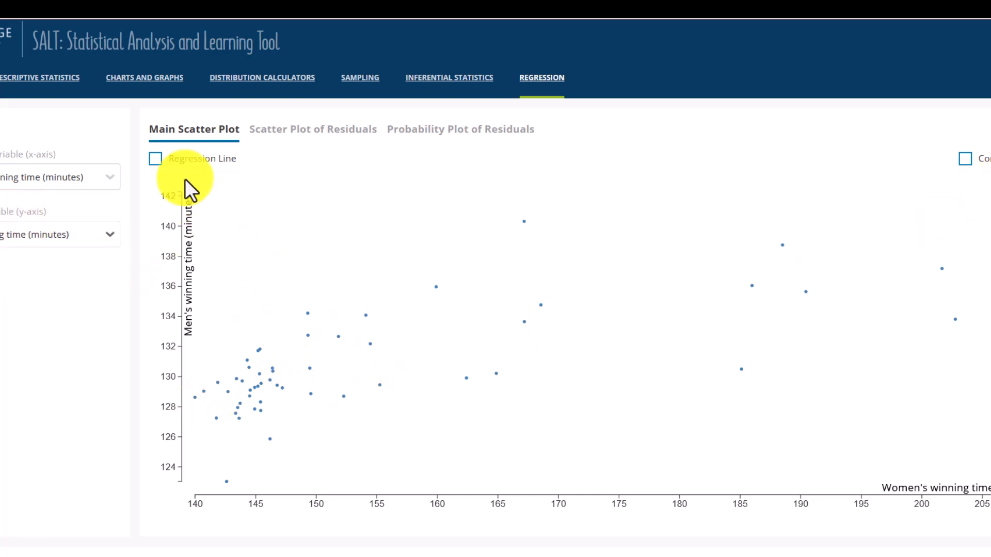
Show the regression line on the main scatter plot, and turn the confidence interval on and off again.
{"action": "left_click", "coordinate": [155, 160]}
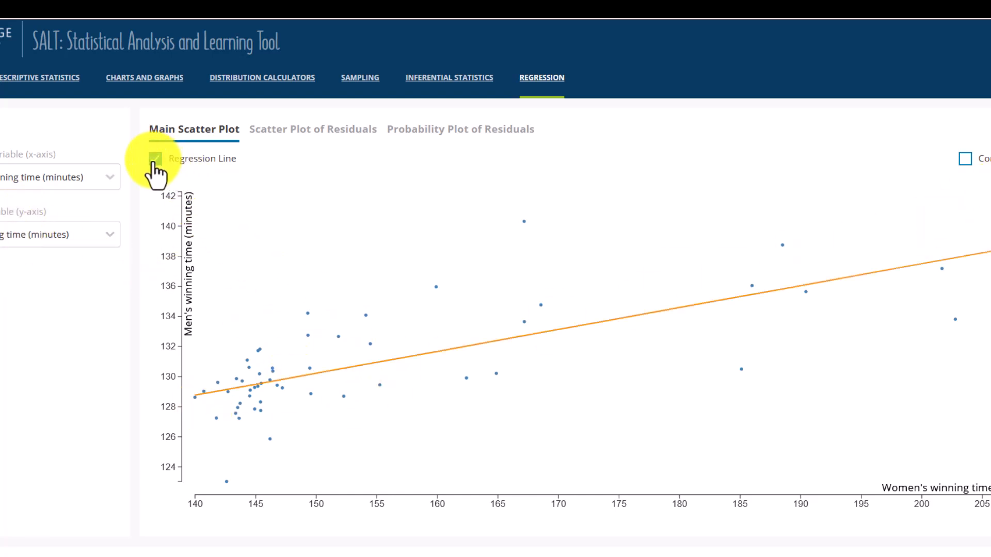
{"action": "left_click", "coordinate": [964, 160]}
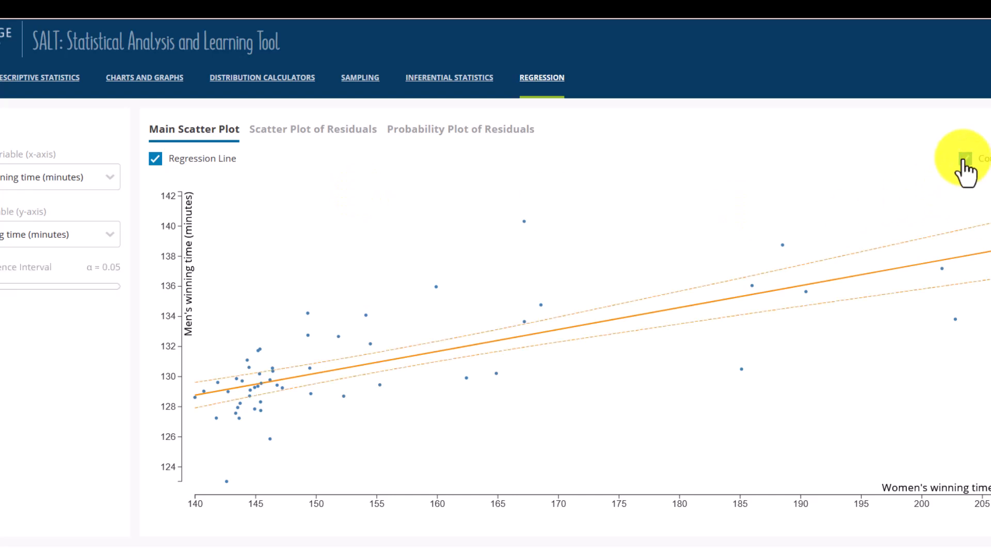
{"action": "left_click", "coordinate": [965, 160]}
Highlight the regression formula and the women's winning time coefficient estimate in the summary tables, and return to the scatter plot.
{"action": "scroll", "coordinate": [790, 155], "scroll_direction": "down", "scroll_amount": 3}
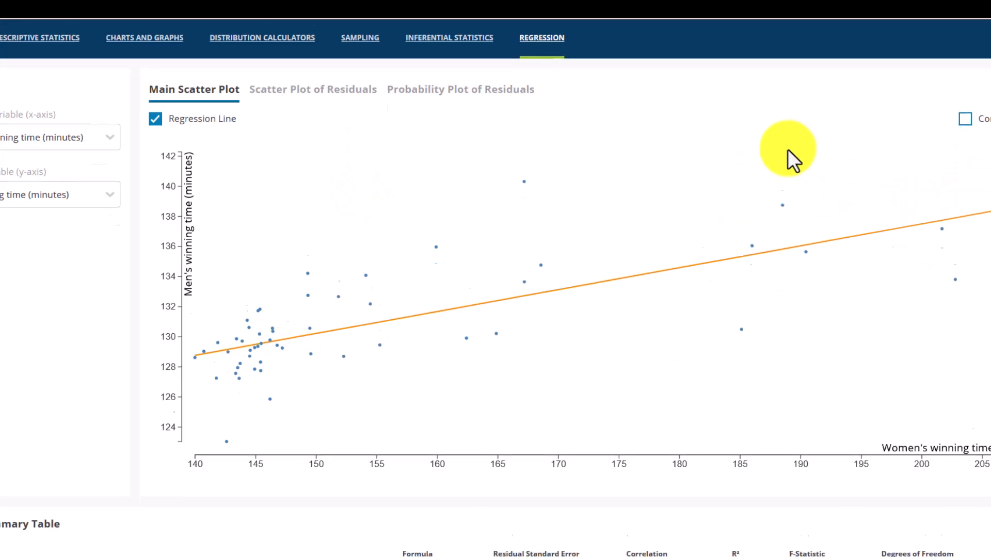
{"action": "left_click_drag", "start_coordinate": [68, 482], "coordinate": [438, 486]}
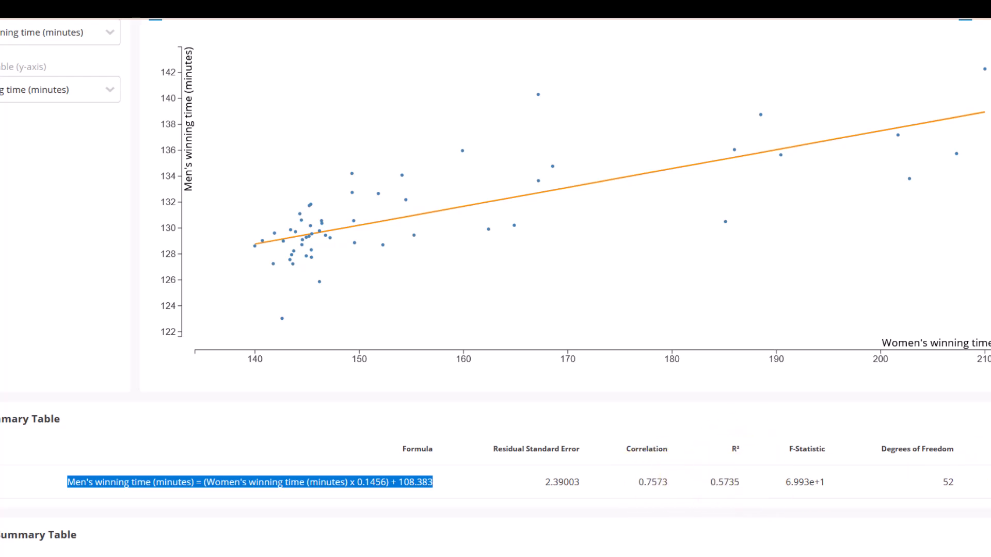
{"action": "scroll", "coordinate": [509, 433], "scroll_direction": "down", "scroll_amount": 2}
{"action": "double_click", "coordinate": [272, 490]}
{"action": "left_click_drag", "start_coordinate": [171, 523], "coordinate": [580, 551]}
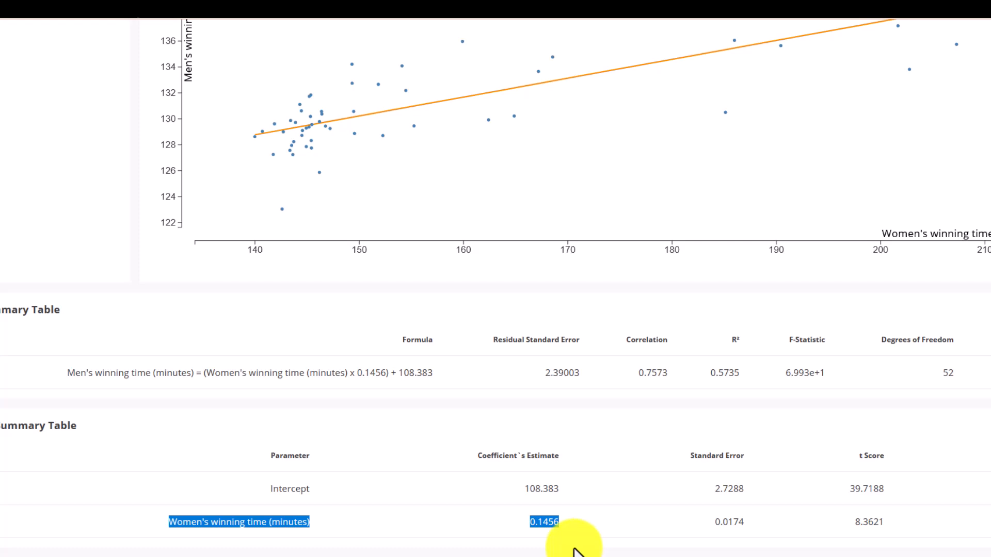
{"action": "scroll", "coordinate": [565, 451], "scroll_direction": "up", "scroll_amount": 10}
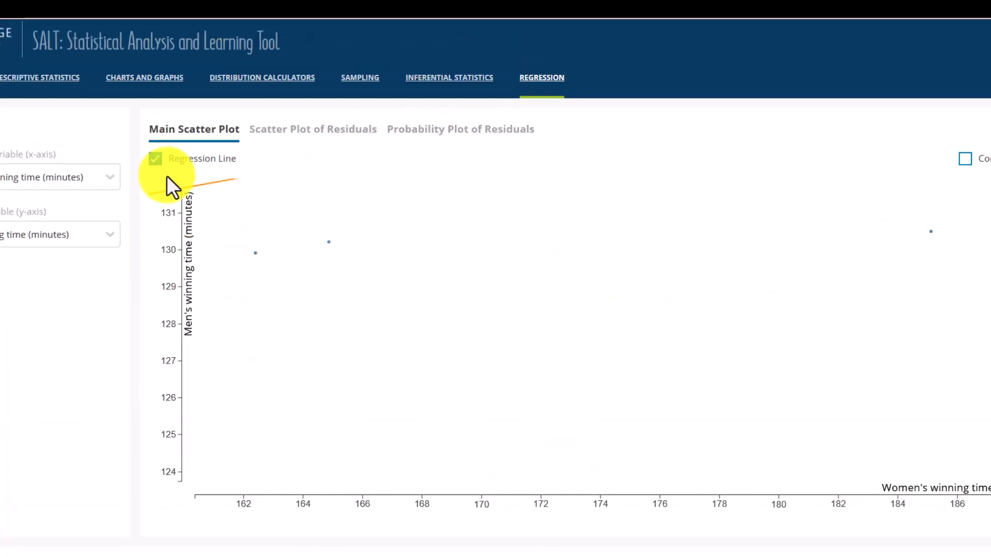
{"action": "scroll", "coordinate": [338, 222], "scroll_direction": "down", "scroll_amount": 1}
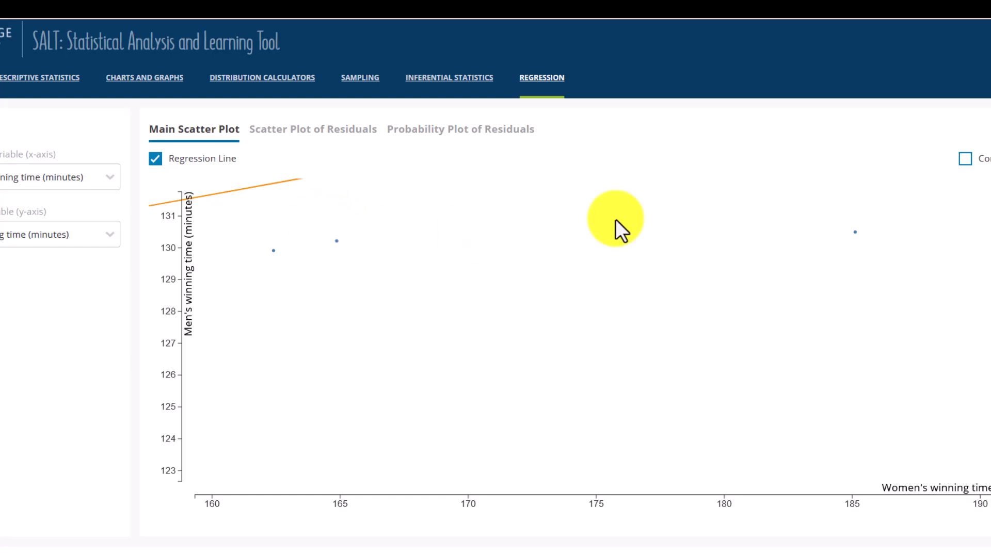